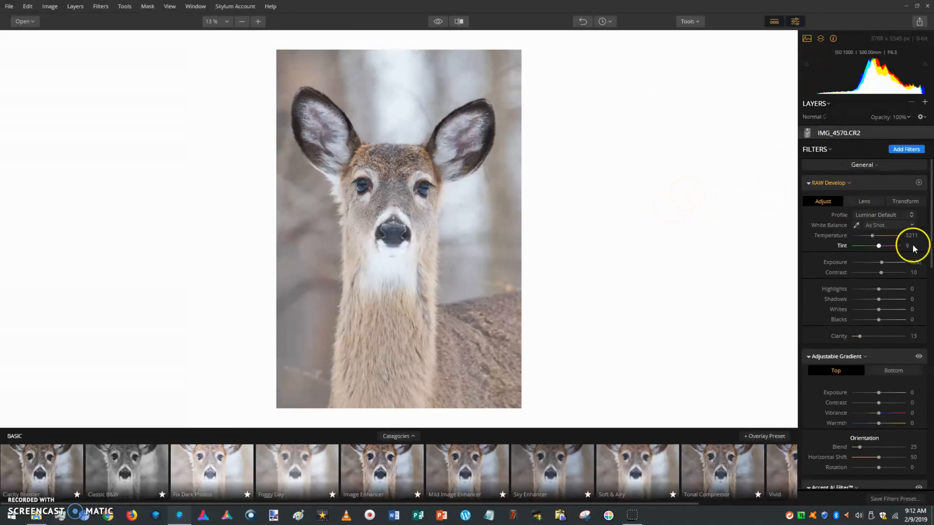
Set the RAW Develop contrast of the deer photo to 14
drag(882, 273, 884, 273)
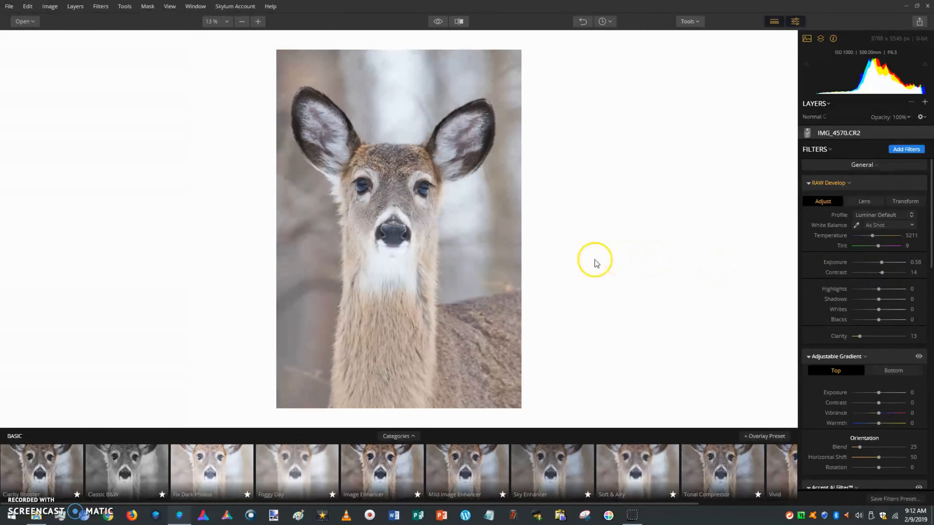
Set the Accent AI Filter boost to 34
scroll(888, 291, down, 1)
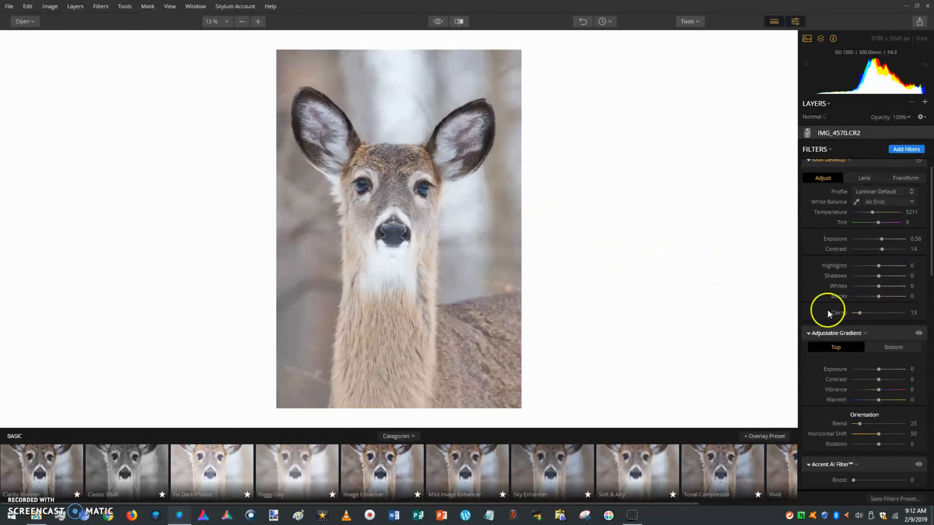
scroll(827, 310, down, 3)
scroll(824, 310, down, 1)
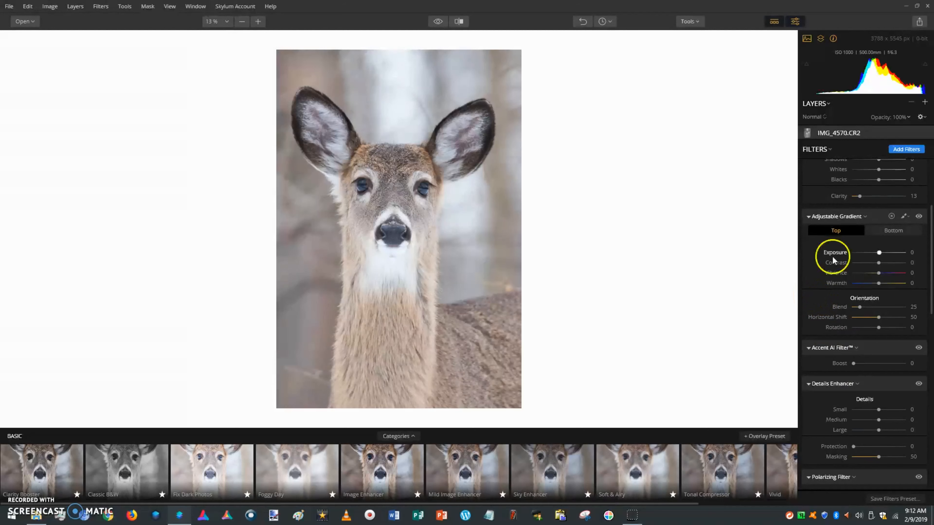
scroll(829, 257, up, 1)
scroll(828, 258, down, 3)
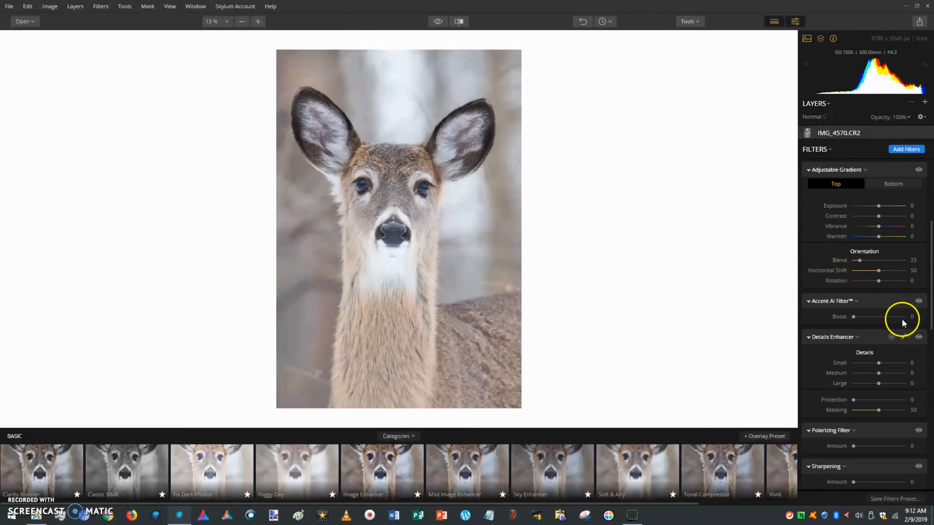
click(854, 300)
click(855, 301)
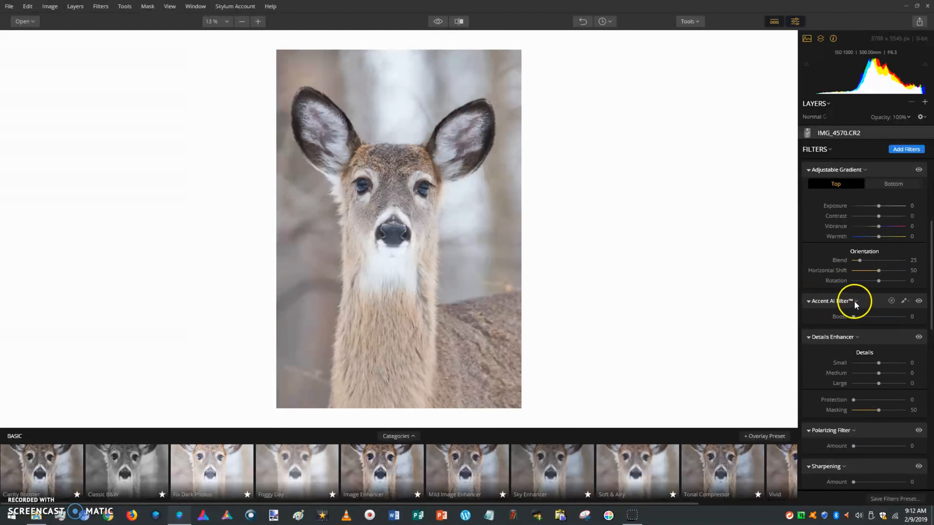
mouse_move(857, 318)
mouse_down()
mouse_move(915, 320)
mouse_move(838, 329)
mouse_move(930, 326)
mouse_move(834, 327)
mouse_move(932, 323)
mouse_move(846, 326)
mouse_move(931, 336)
mouse_move(894, 344)
mouse_move(848, 331)
mouse_move(862, 320)
mouse_up()
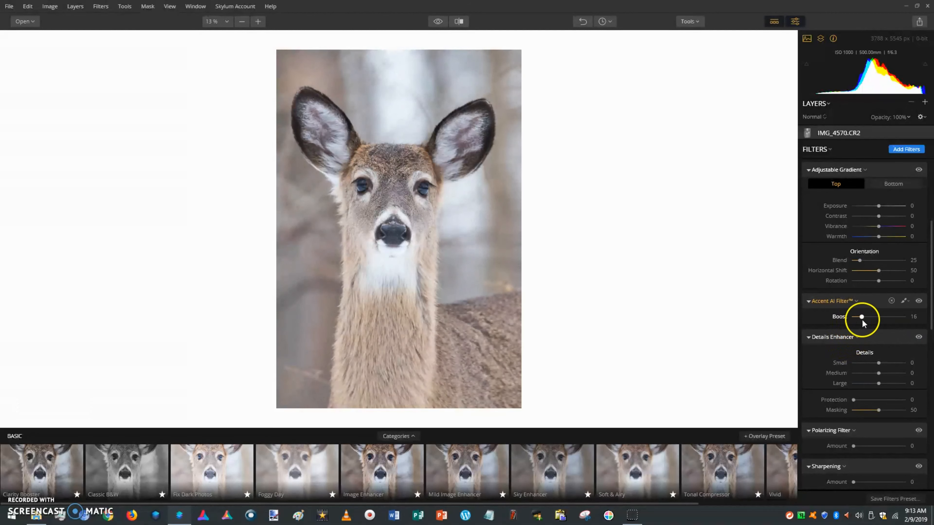
drag(862, 320, 868, 322)
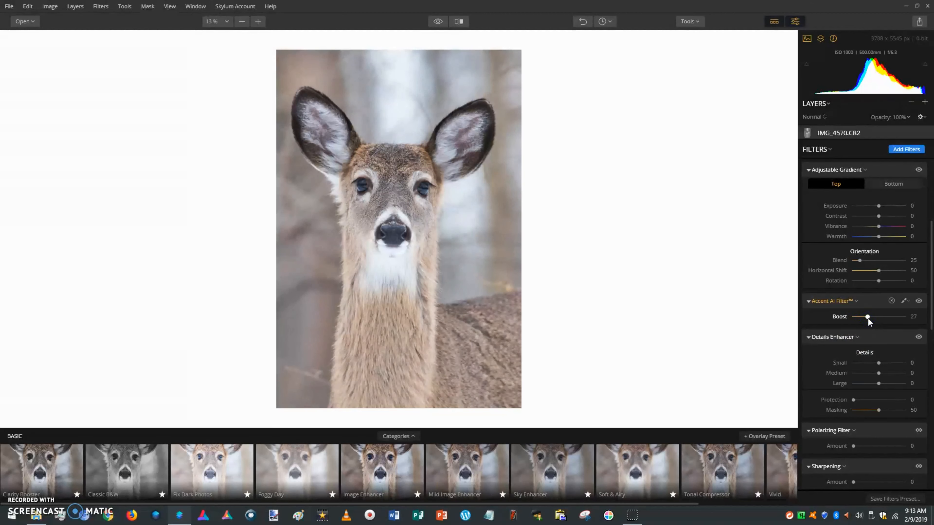
drag(868, 321, 872, 323)
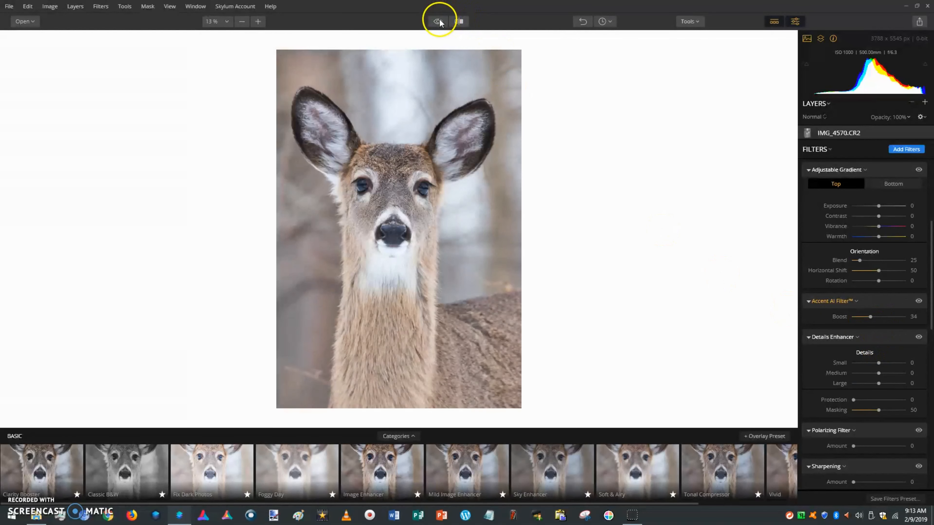
Compare the deer photo before and after the edits, using the split comparison view and the quick original preview
click(460, 22)
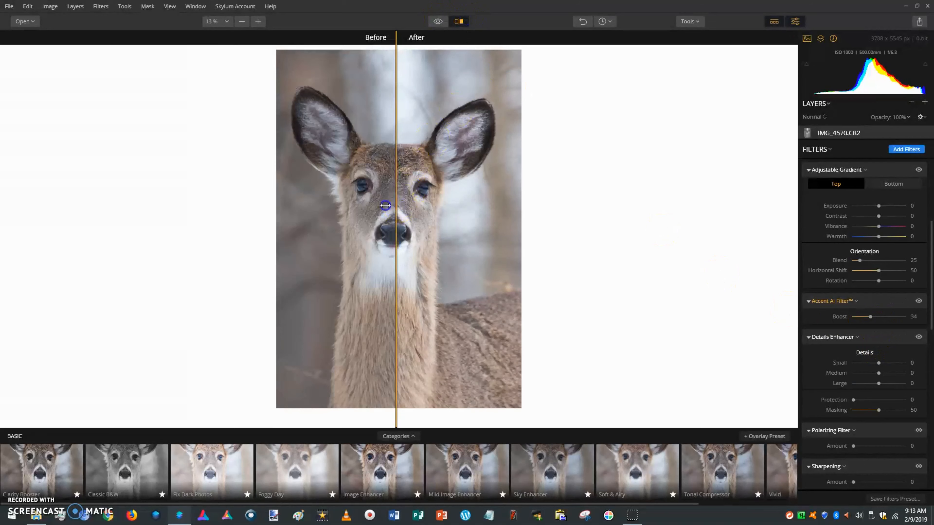
drag(385, 206, 477, 213)
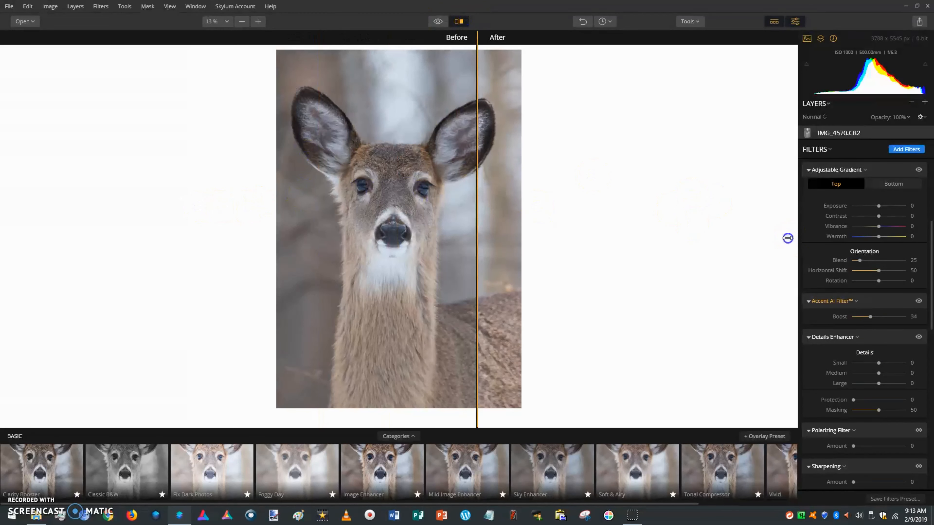
drag(477, 238, 583, 233)
click(463, 22)
click(438, 21)
click(461, 21)
drag(467, 140, 407, 143)
click(460, 23)
click(438, 23)
click(439, 23)
click(438, 22)
click(438, 22)
click(439, 22)
click(439, 22)
click(438, 22)
click(438, 22)
click(439, 22)
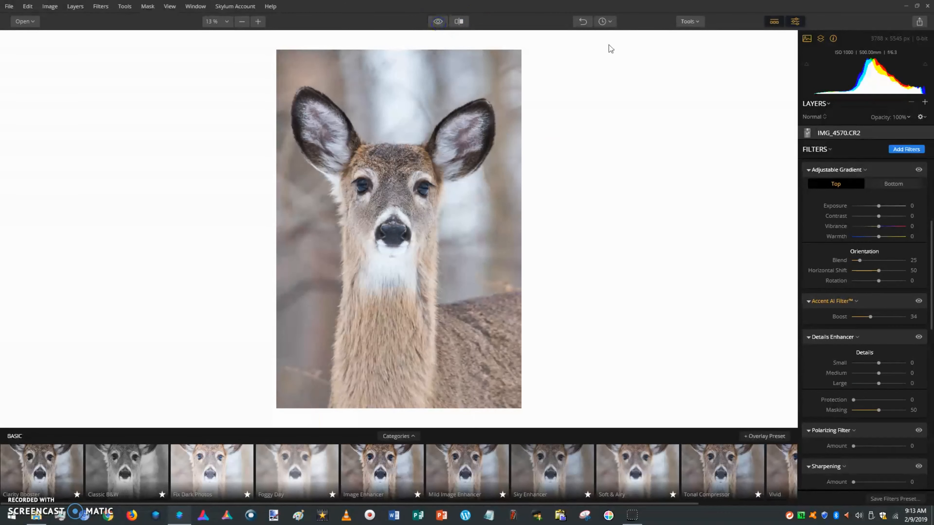
click(439, 22)
click(438, 23)
click(438, 22)
Set small details to 10 in the Details Enhancer and check the edited photo against the original
scroll(821, 350, down, 3)
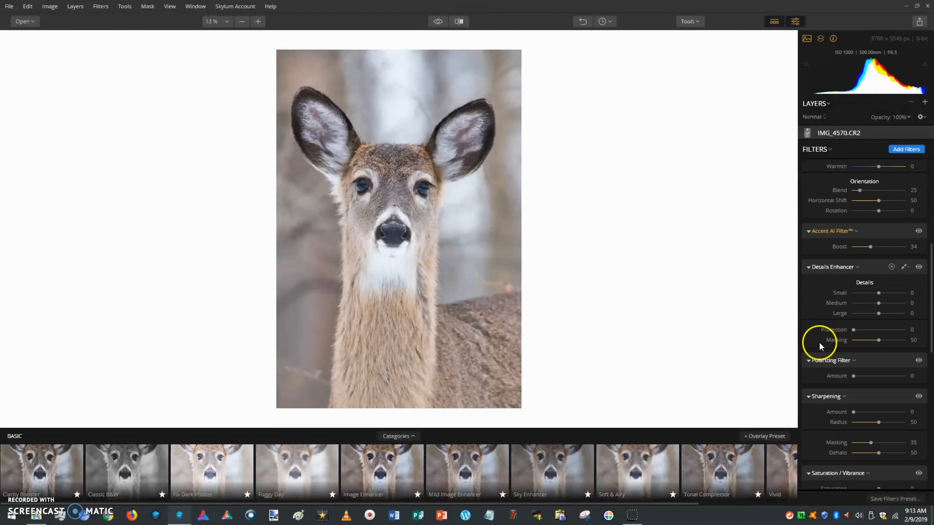
scroll(817, 339, down, 2)
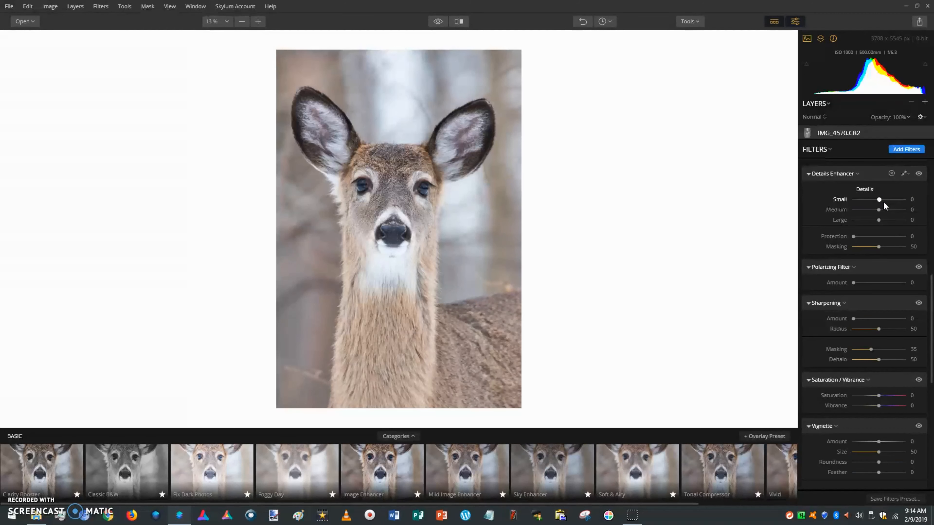
click(883, 202)
click(883, 210)
click(878, 241)
click(870, 245)
drag(880, 201, 882, 202)
click(878, 220)
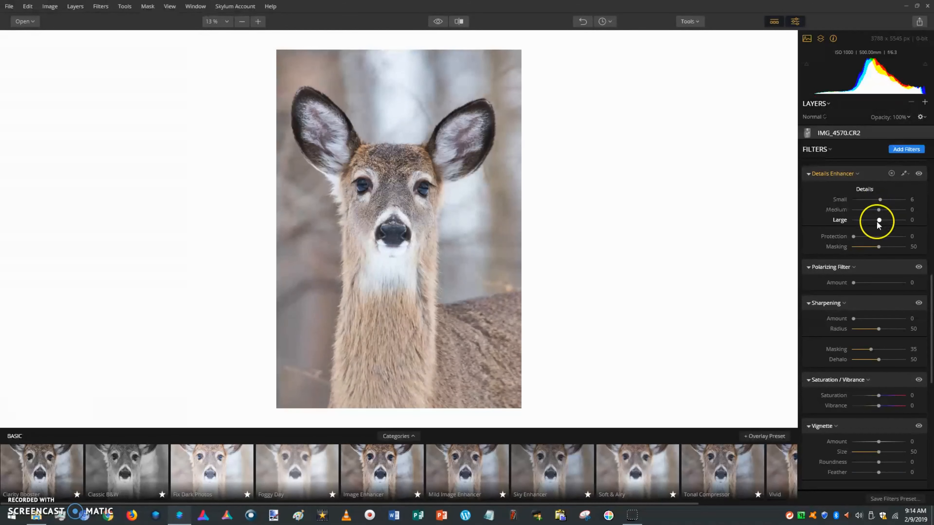
click(886, 199)
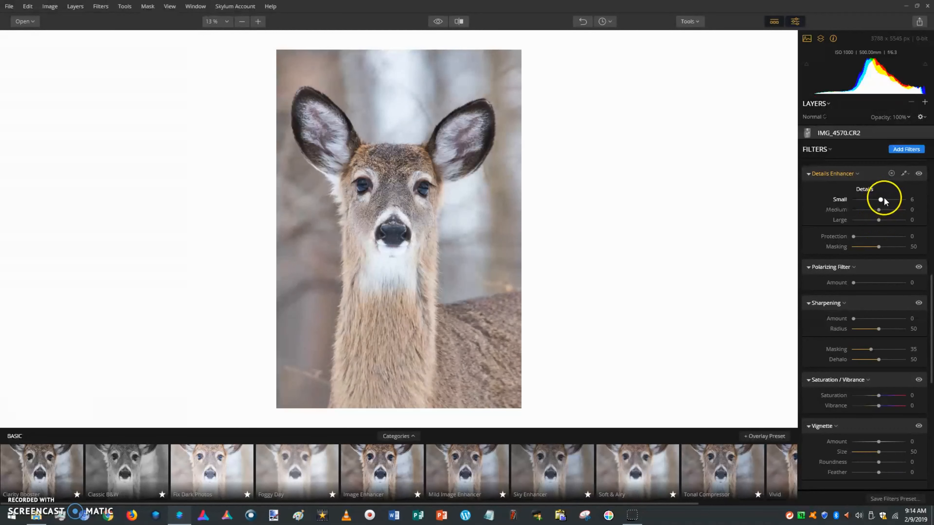
drag(885, 200, 883, 203)
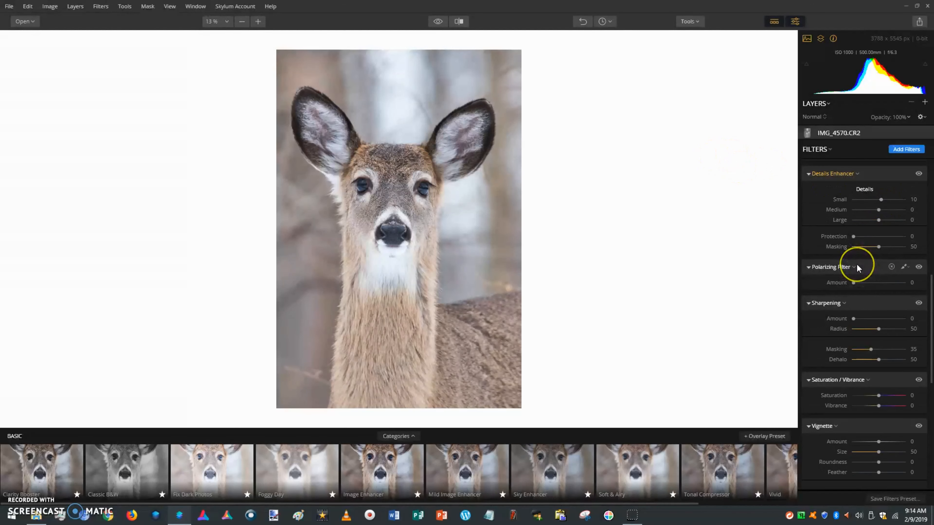
click(438, 21)
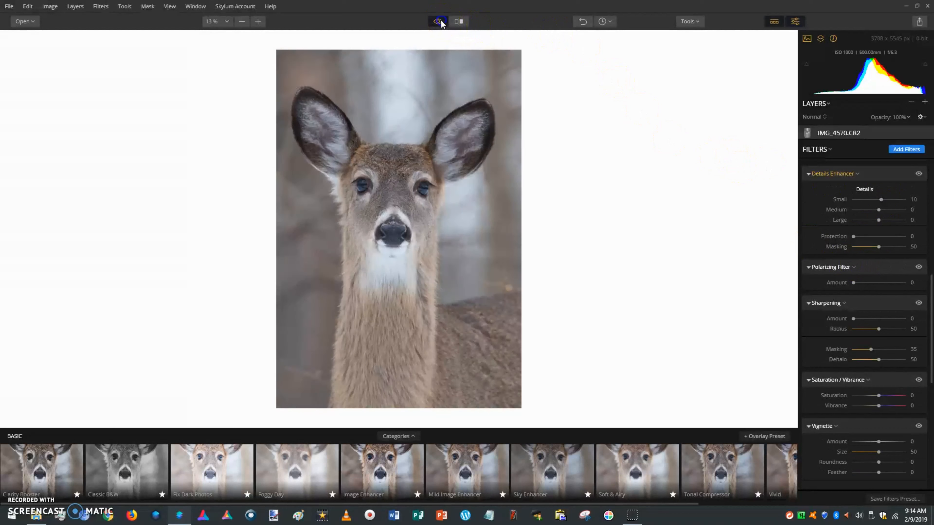
click(441, 21)
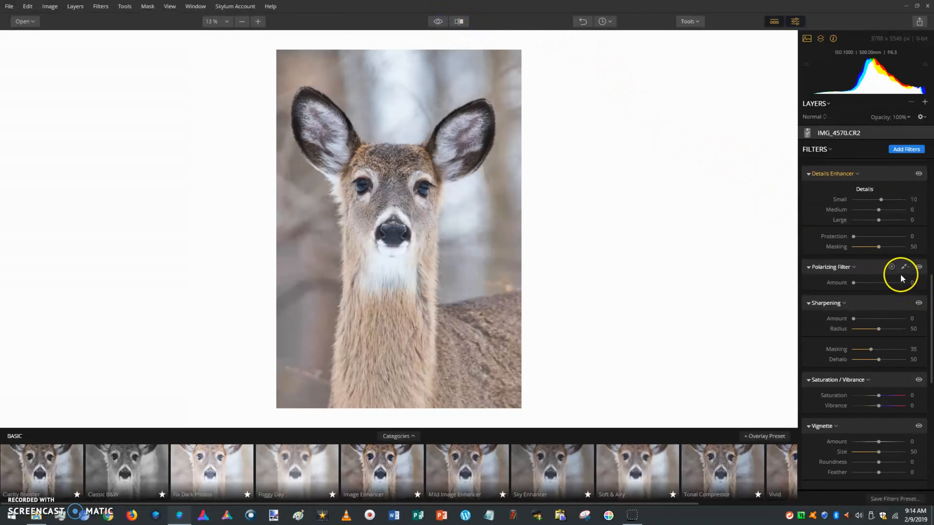
Set the Polarizing Filter amount to 12 and remove the Sharpening filter from the workspace
mouse_move(855, 283)
mouse_down()
mouse_move(898, 297)
mouse_move(846, 296)
mouse_move(898, 296)
mouse_move(878, 286)
mouse_move(908, 286)
mouse_move(866, 286)
mouse_move(928, 286)
mouse_move(863, 287)
mouse_up()
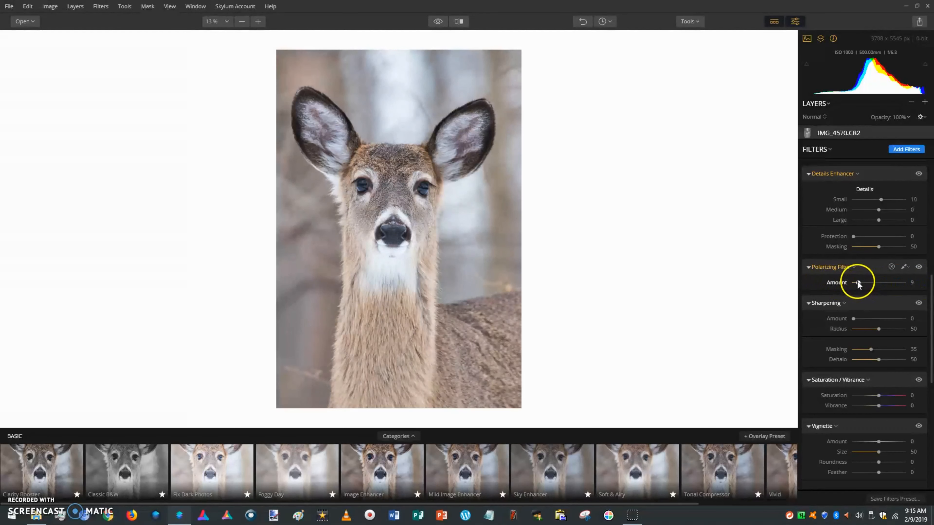
drag(860, 285, 860, 286)
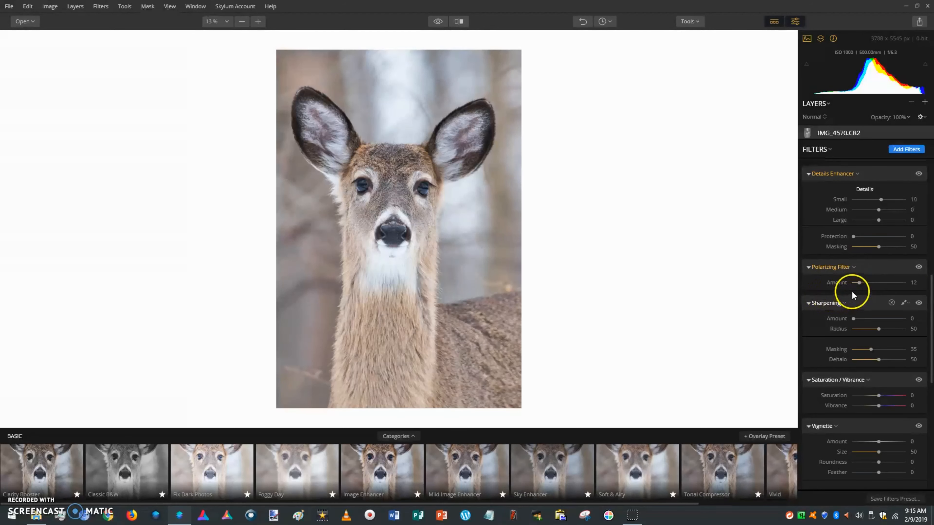
scroll(852, 294, down, 1)
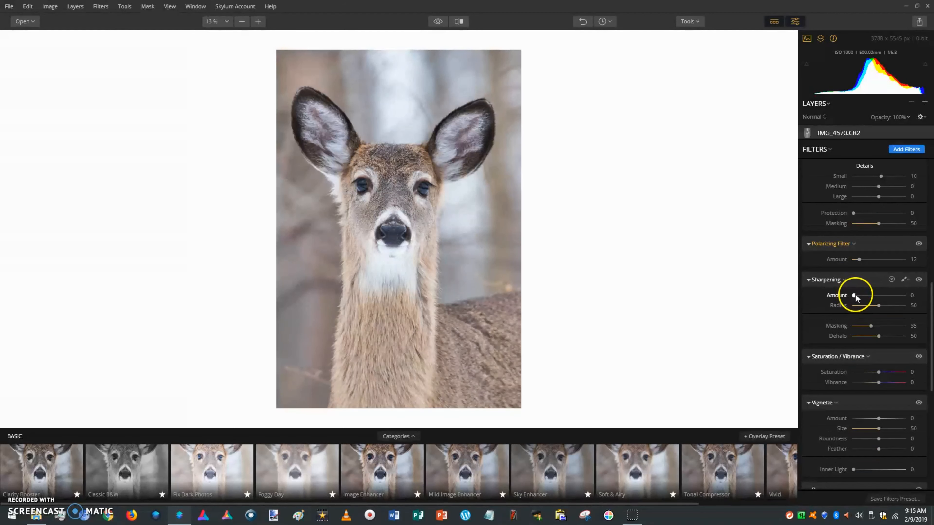
click(892, 280)
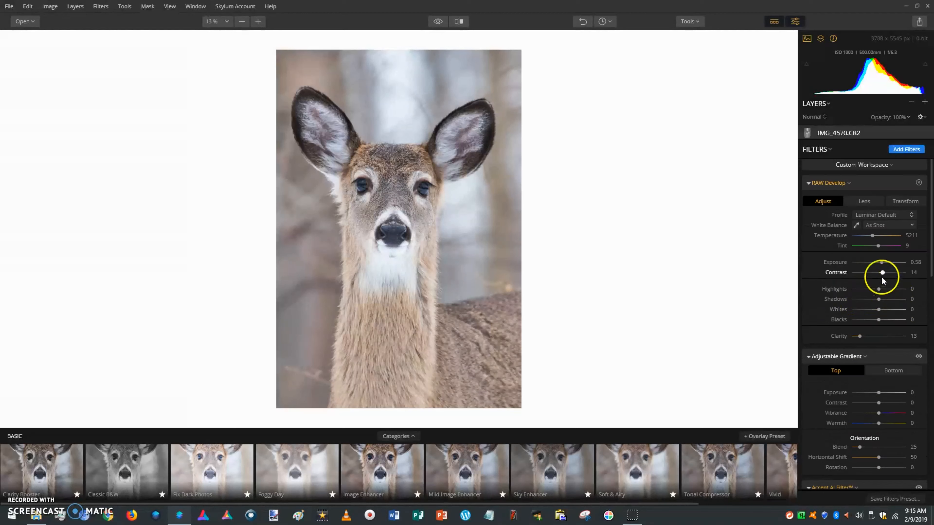
Darken the photo's edges with a Vignette amount of -44 and compare the result with the original
scroll(869, 353, down, 5)
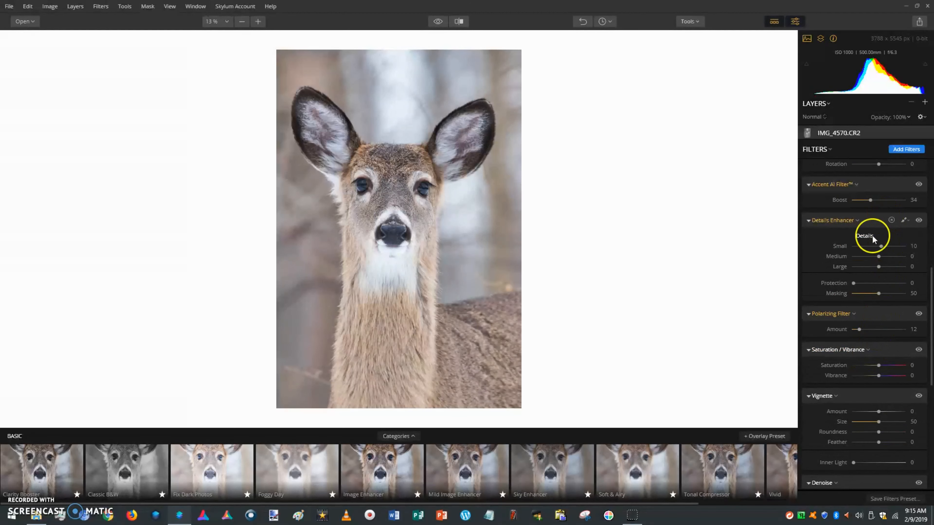
scroll(848, 326, down, 5)
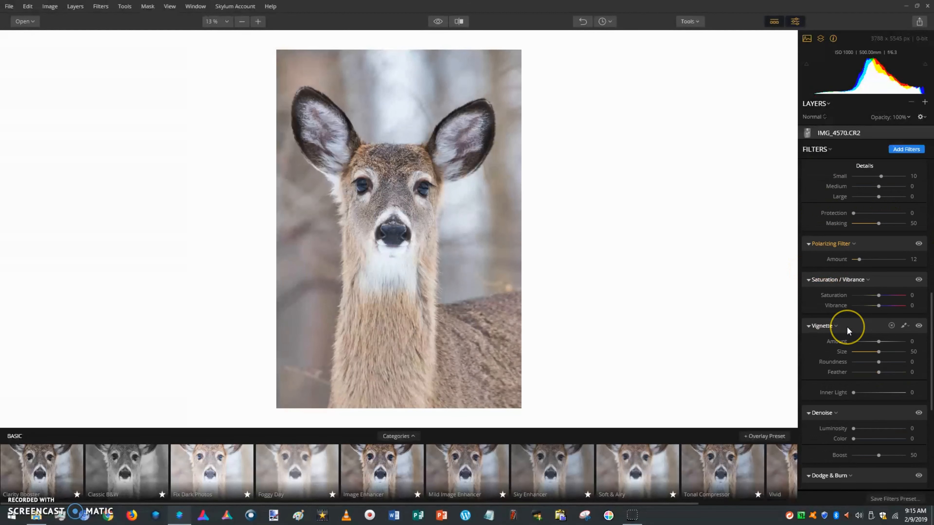
scroll(846, 328, down, 1)
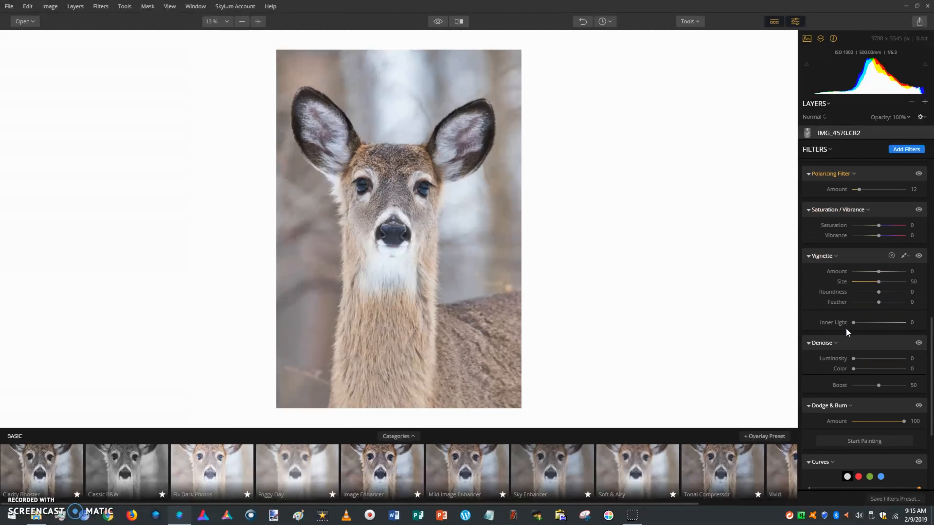
click(869, 271)
click(859, 272)
drag(860, 272, 870, 272)
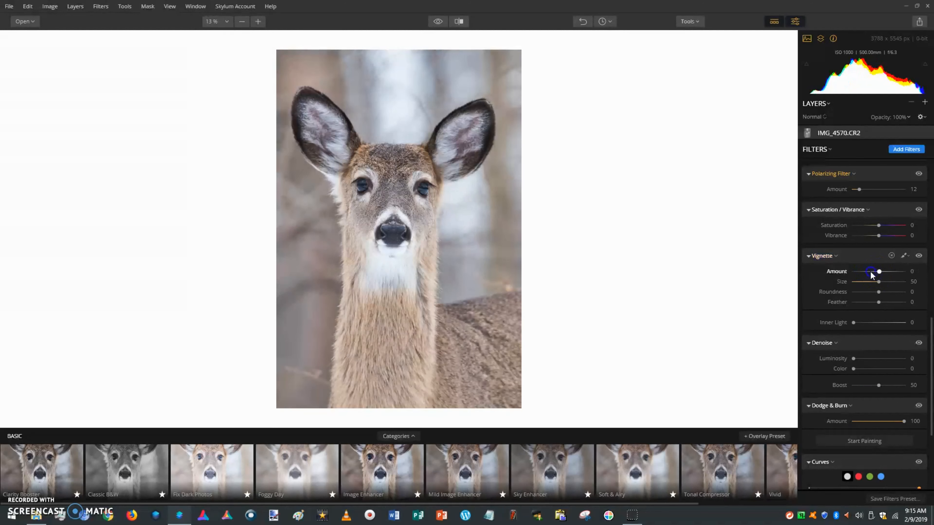
drag(872, 271, 870, 272)
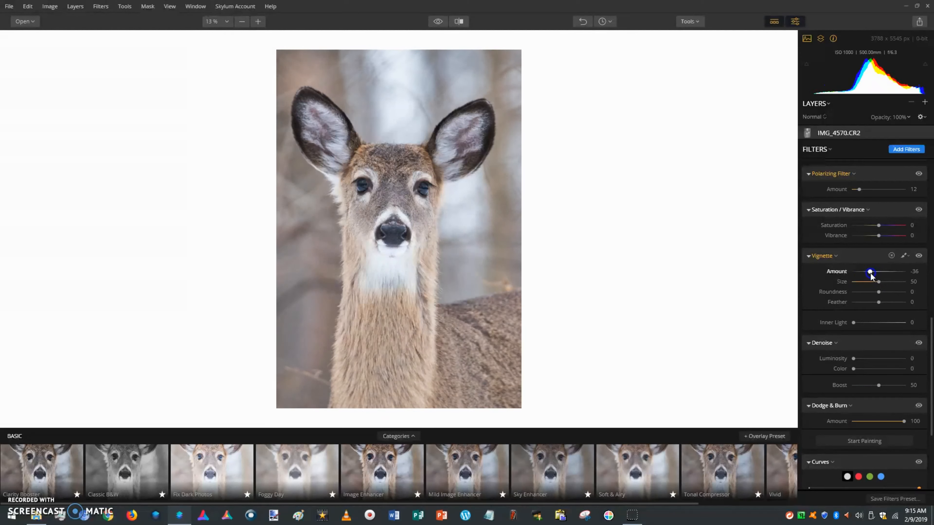
drag(870, 273, 869, 273)
drag(869, 274, 868, 273)
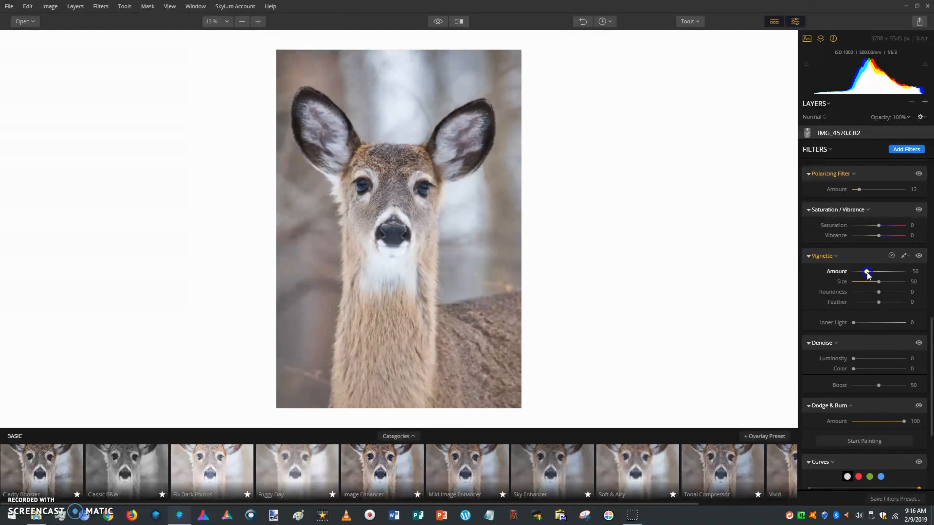
drag(867, 272, 868, 273)
click(441, 21)
click(438, 22)
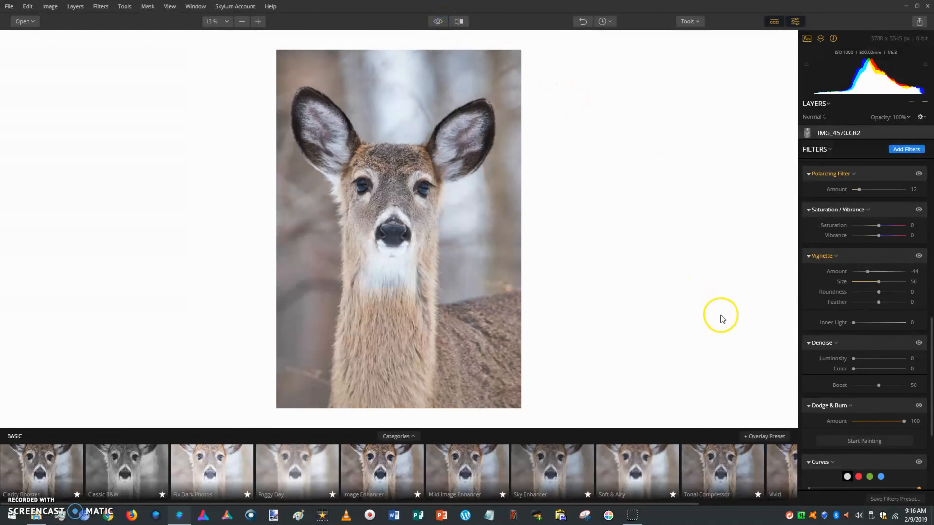
click(438, 22)
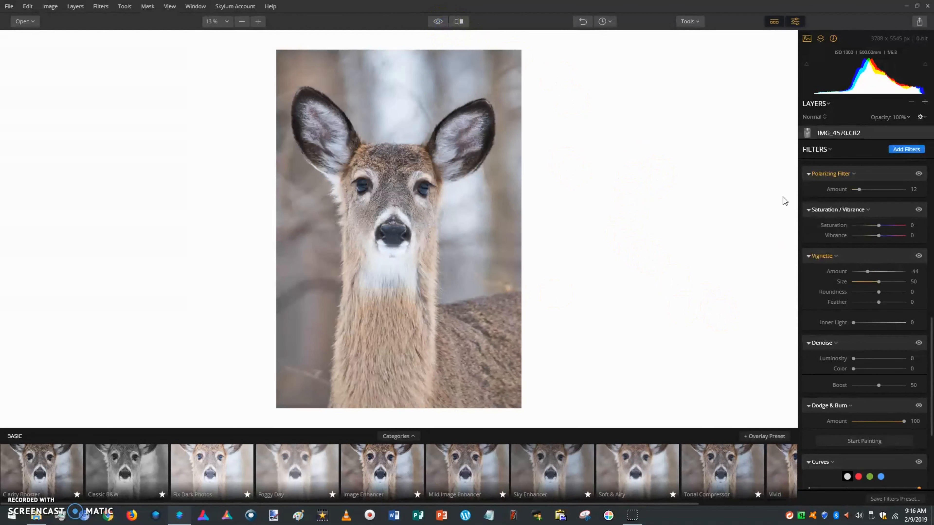
Remove the Denoise filter from the workspace
scroll(896, 355, down, 2)
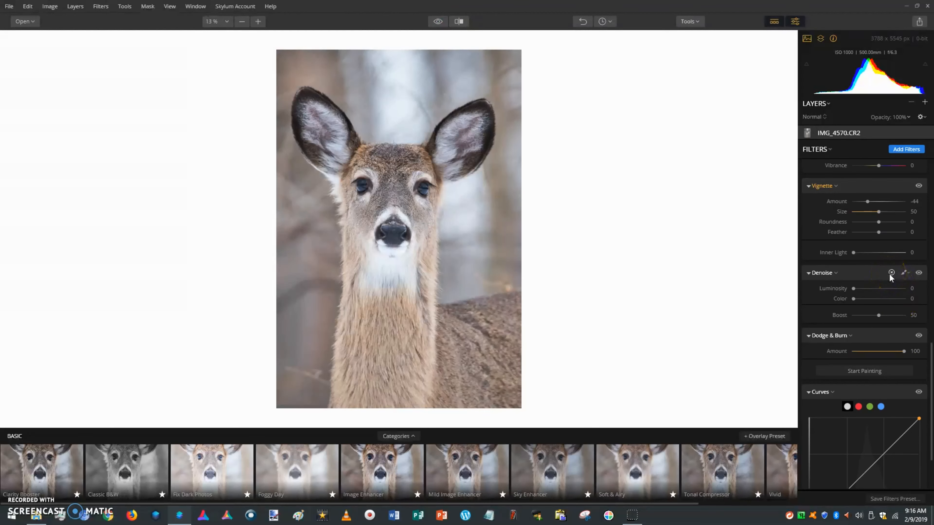
click(890, 275)
click(892, 273)
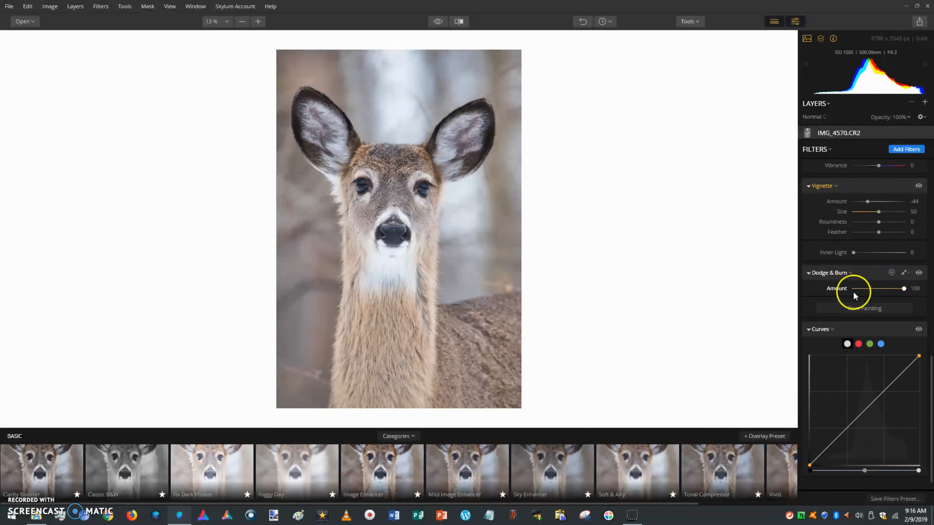
Start painting with the Dodge & Burn filter and lighten both of the deer's eyes at size 100 and strength 50%
click(854, 309)
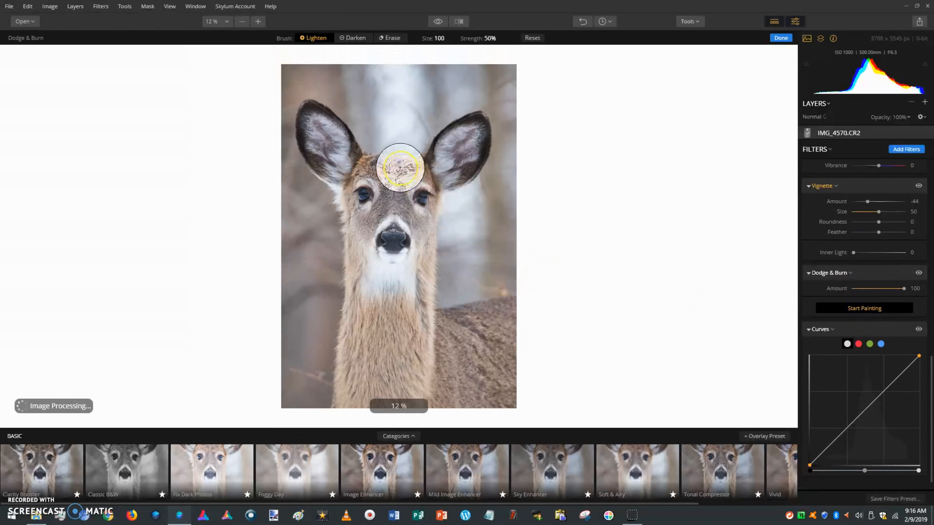
scroll(402, 159, up, 2)
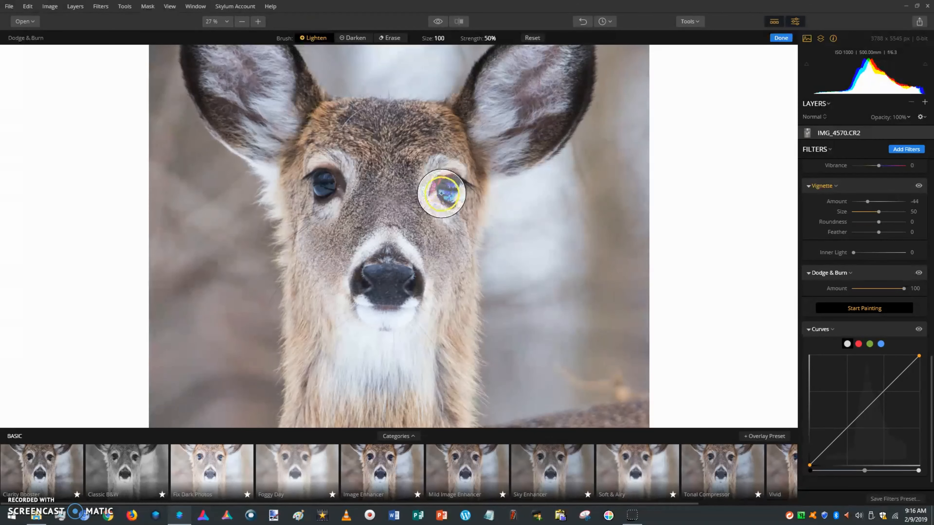
drag(441, 193, 448, 180)
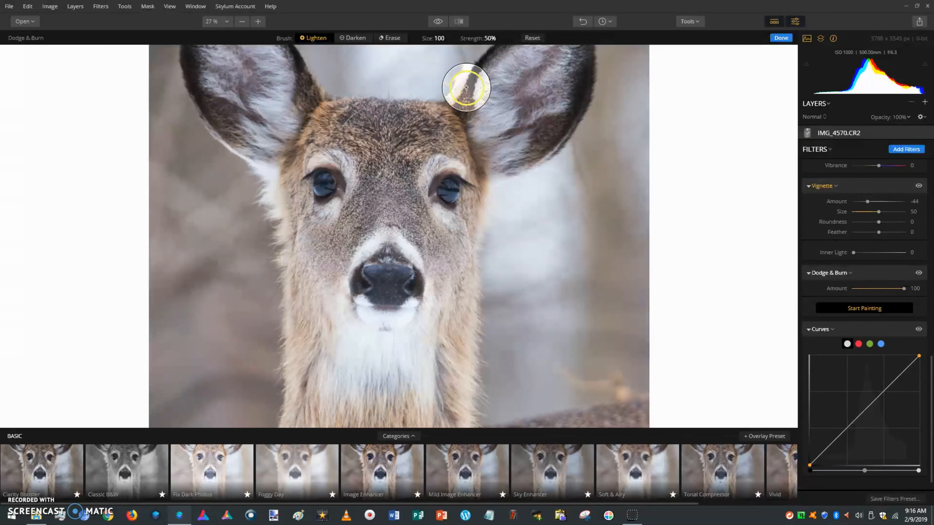
scroll(427, 152, up, 4)
scroll(467, 207, up, 1)
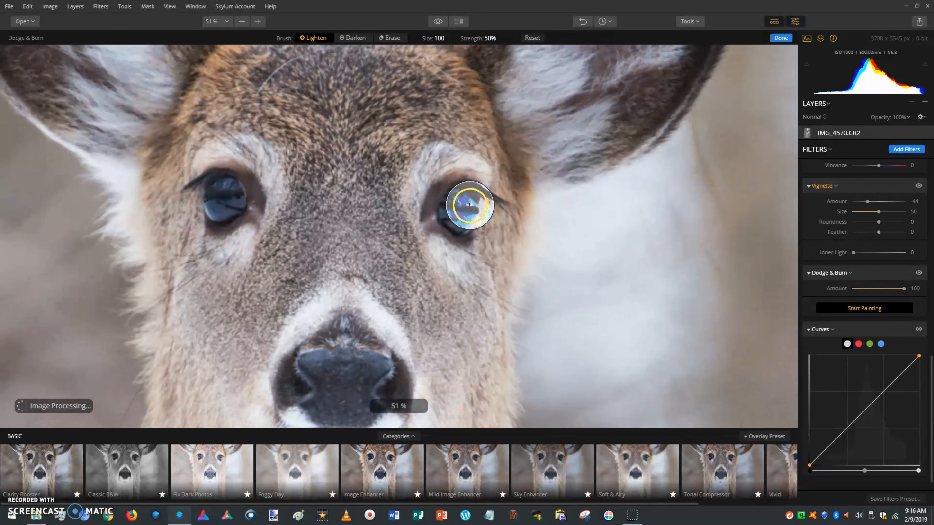
click(460, 211)
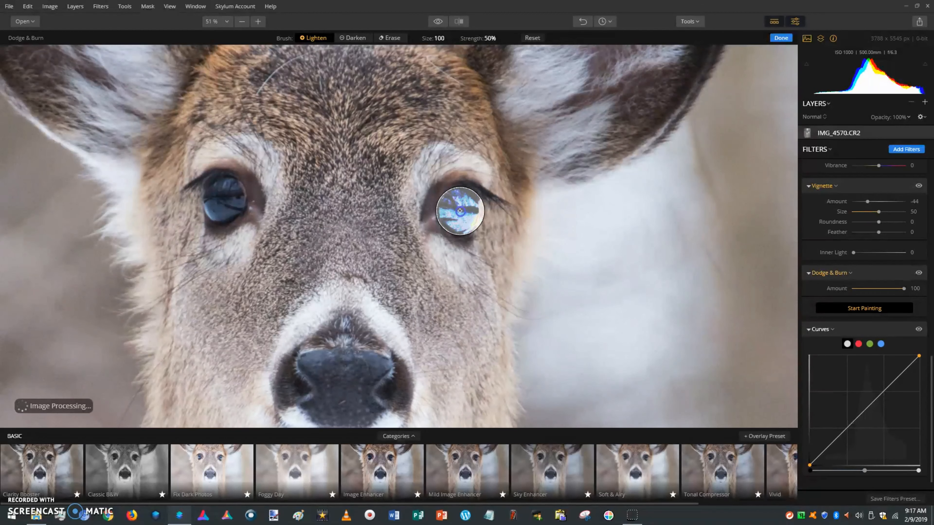
click(232, 201)
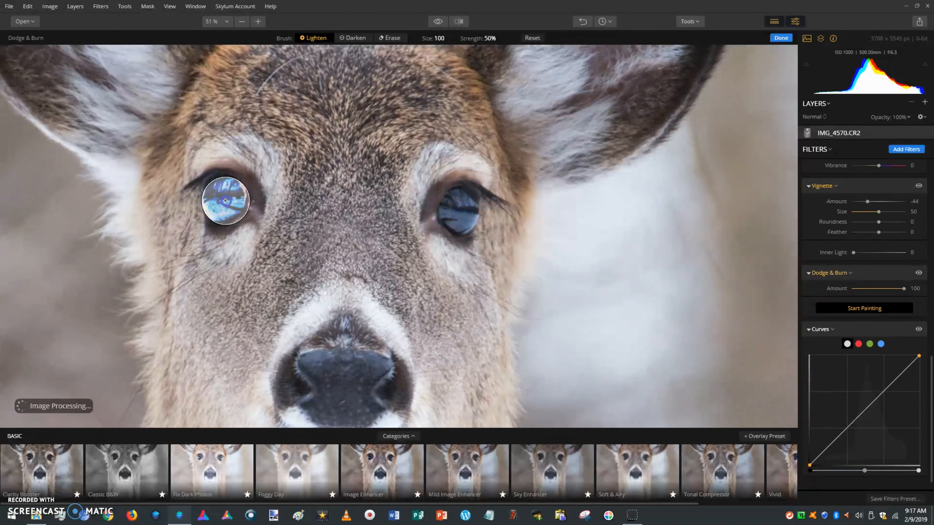
click(462, 211)
scroll(456, 220, down, 4)
scroll(456, 219, down, 1)
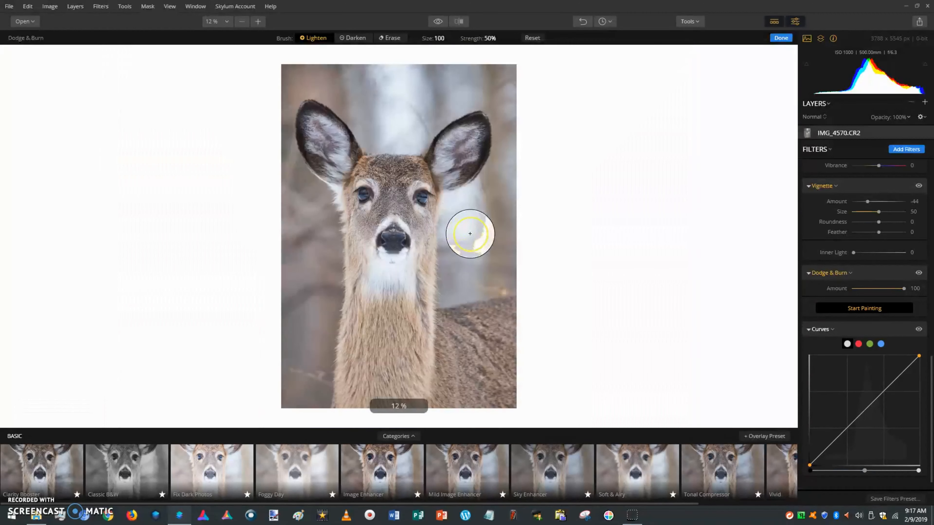
Lighten the deer's nose, forehead and cheeks with single dabs of the Dodge & Burn Lighten brush
click(393, 243)
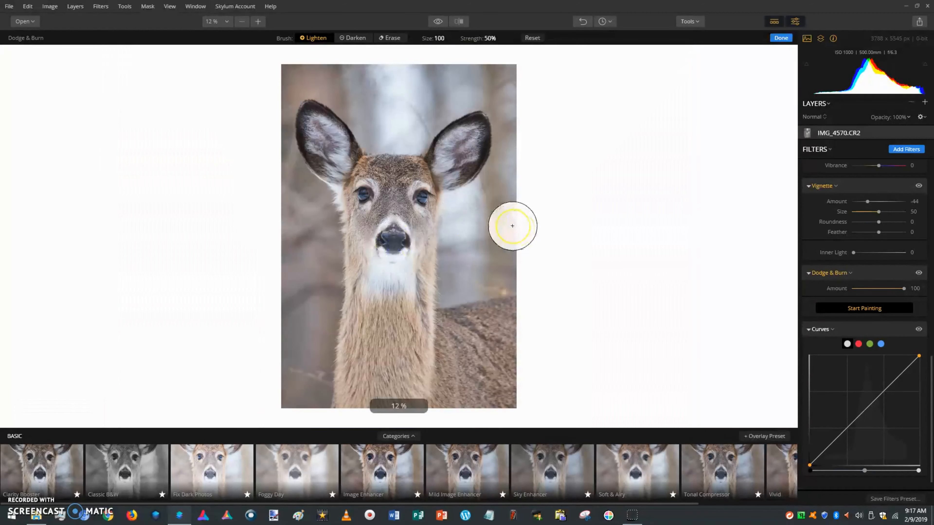
click(383, 176)
click(418, 179)
click(392, 203)
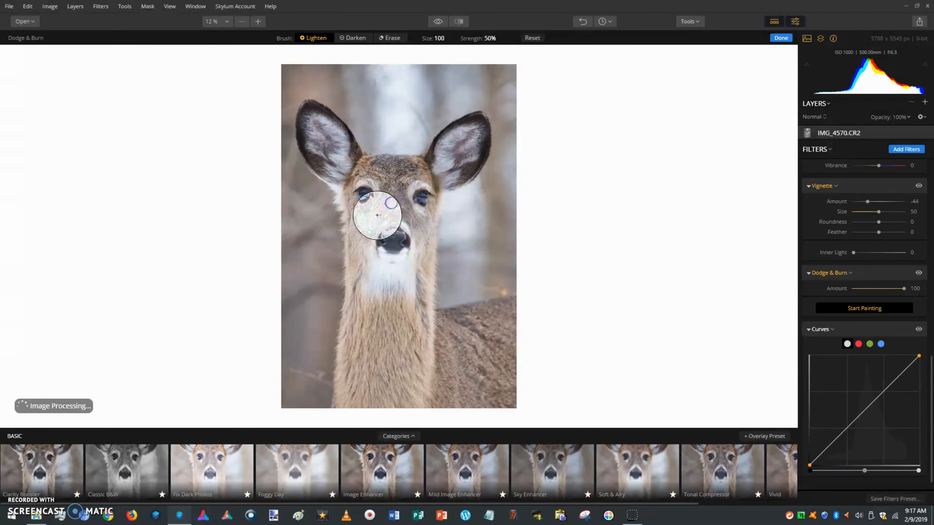
click(376, 220)
click(417, 223)
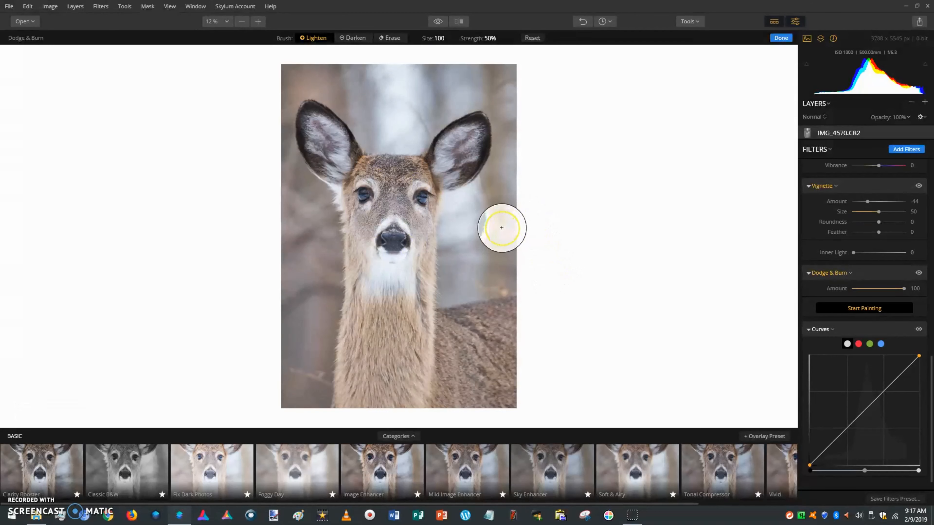
Switch the Dodge & Burn brush to Darken, brush over the deer's face, and finish the painting
click(352, 37)
drag(403, 234, 416, 234)
mouse_move(392, 179)
mouse_down()
mouse_move(455, 184)
mouse_move(480, 238)
mouse_move(472, 231)
mouse_up()
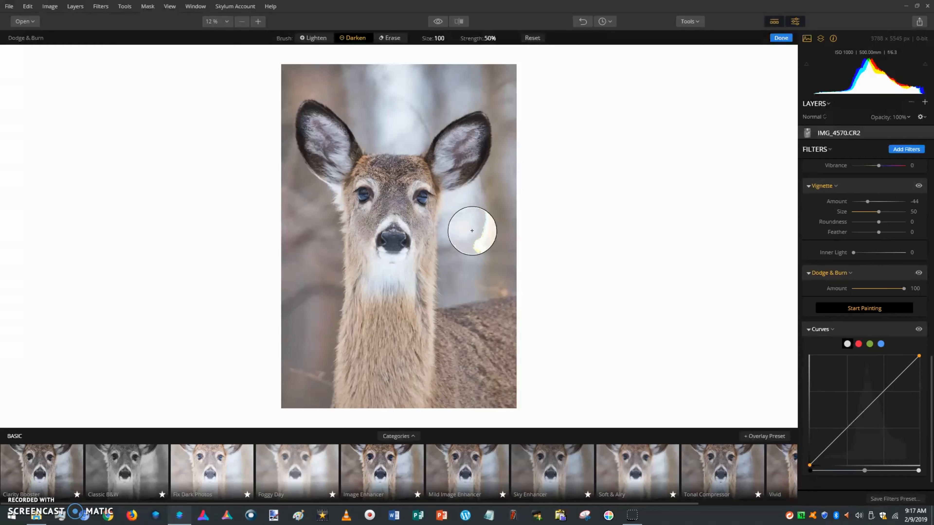
mouse_move(472, 230)
mouse_down()
mouse_move(462, 214)
mouse_move(423, 240)
mouse_move(415, 258)
mouse_move(439, 211)
mouse_move(496, 242)
mouse_move(486, 260)
mouse_move(473, 244)
mouse_move(451, 242)
mouse_move(344, 253)
mouse_move(373, 194)
mouse_move(373, 157)
mouse_move(398, 156)
mouse_move(425, 190)
mouse_move(428, 232)
mouse_move(436, 231)
mouse_up()
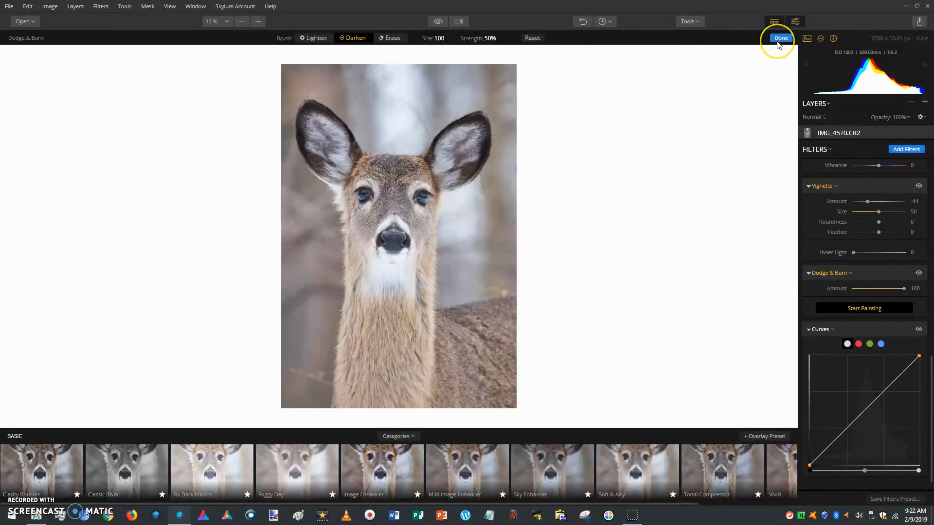
scroll(368, 158, up, 8)
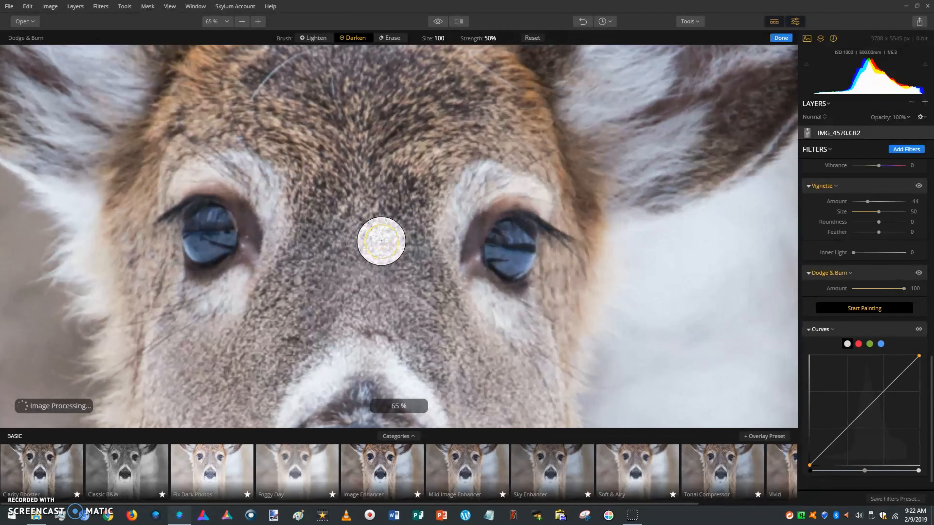
click(781, 38)
scroll(717, 209, down, 8)
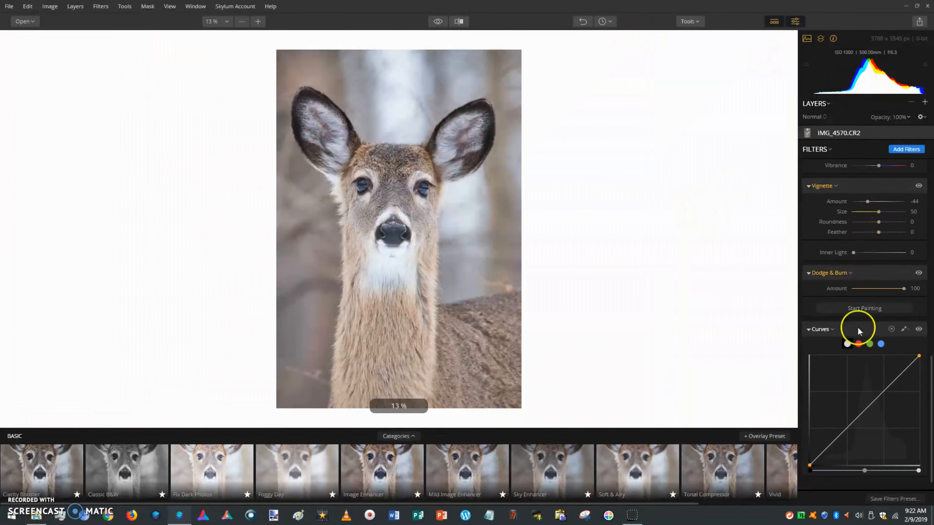
Add a midpoint to the master curve in Curves, pull it slightly down, and inspect the deer's face up close
scroll(857, 339, down, 1)
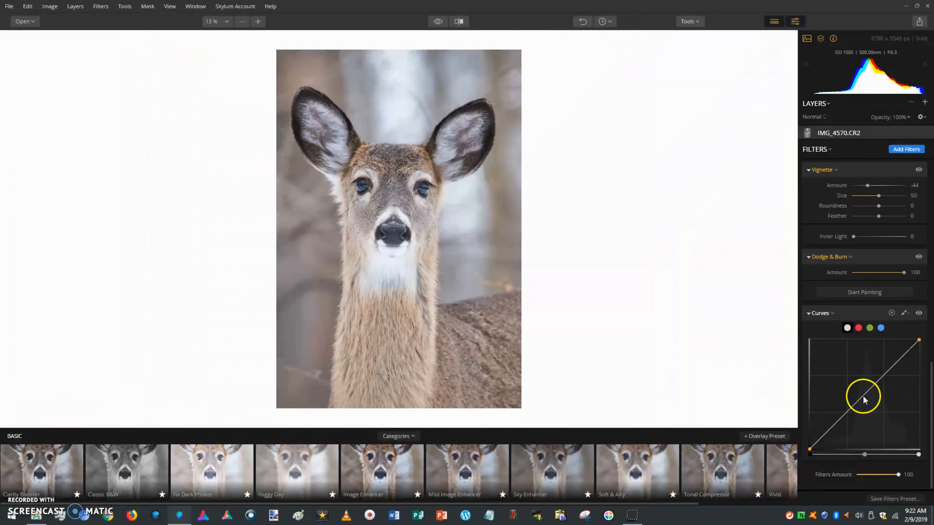
mouse_move(863, 396)
mouse_down()
mouse_move(879, 412)
mouse_move(864, 399)
mouse_up()
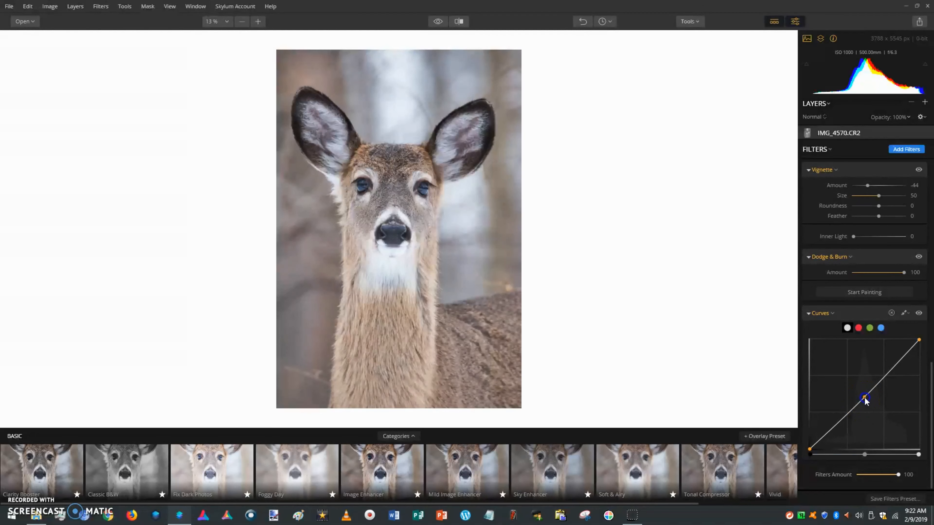
scroll(471, 243, up, 4)
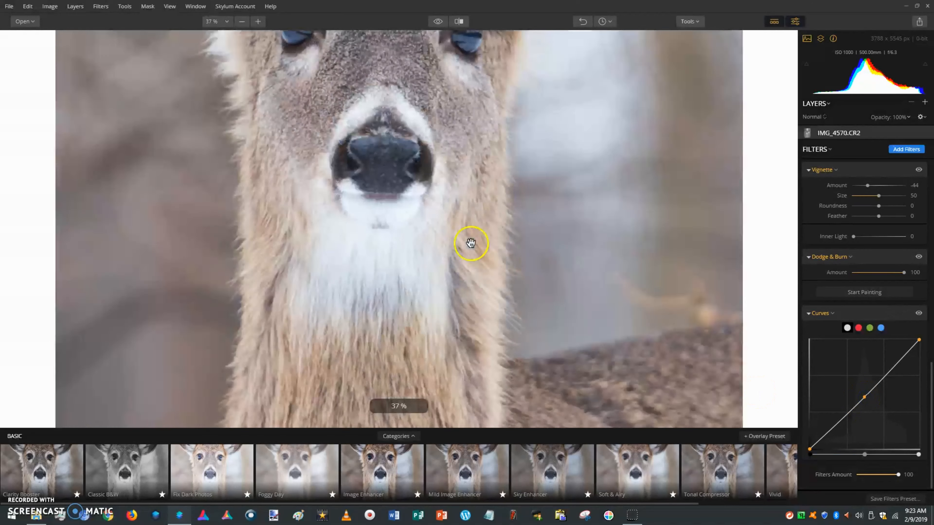
drag(512, 179, 525, 309)
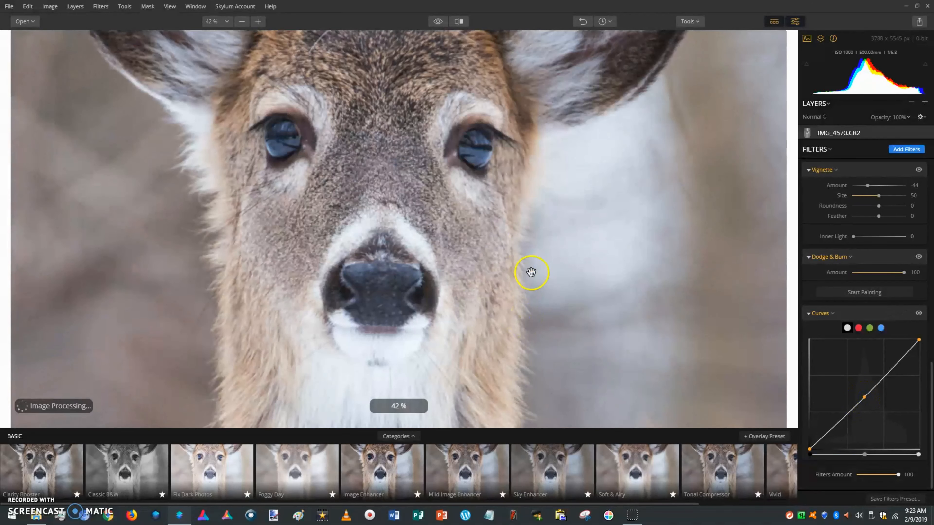
scroll(529, 272, down, 4)
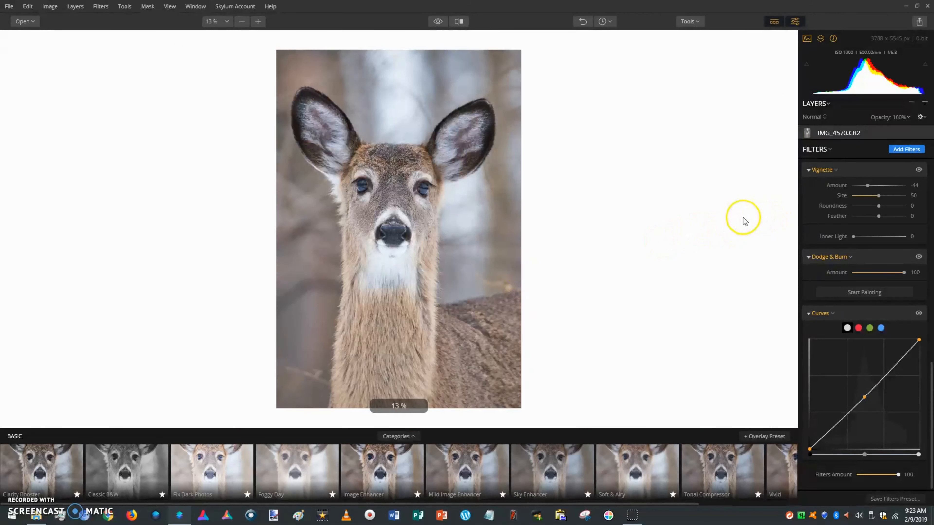
Set the RAW Develop contrast to 19 and keep the shadows at 0
scroll(816, 259, up, 5)
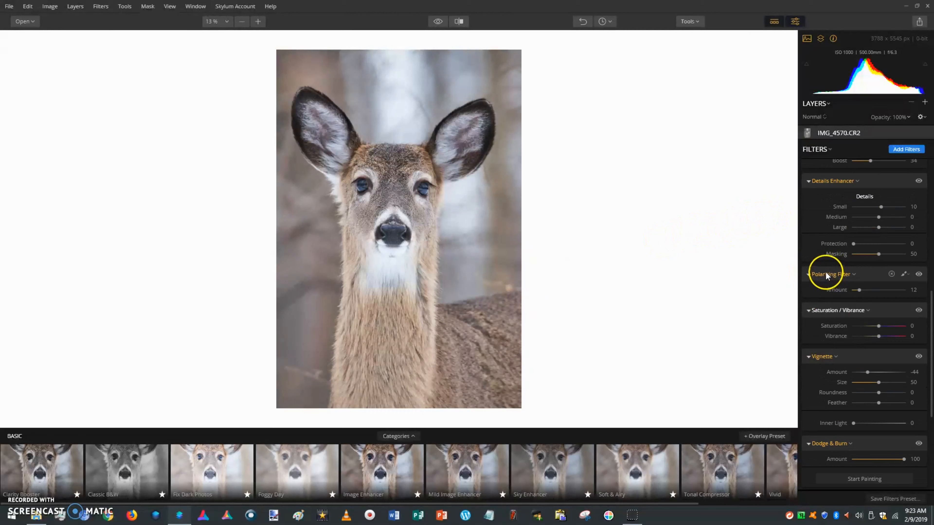
scroll(806, 259, up, 3)
scroll(827, 254, up, 5)
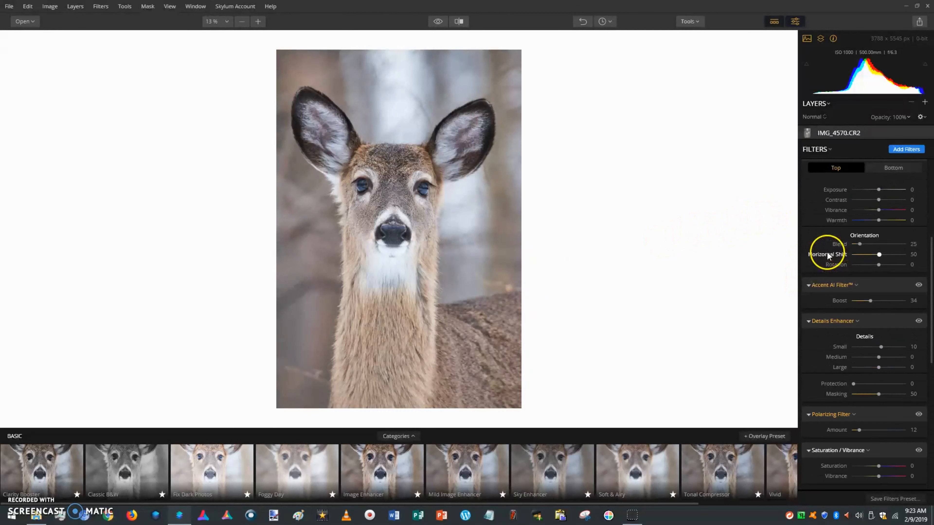
scroll(822, 252, up, 2)
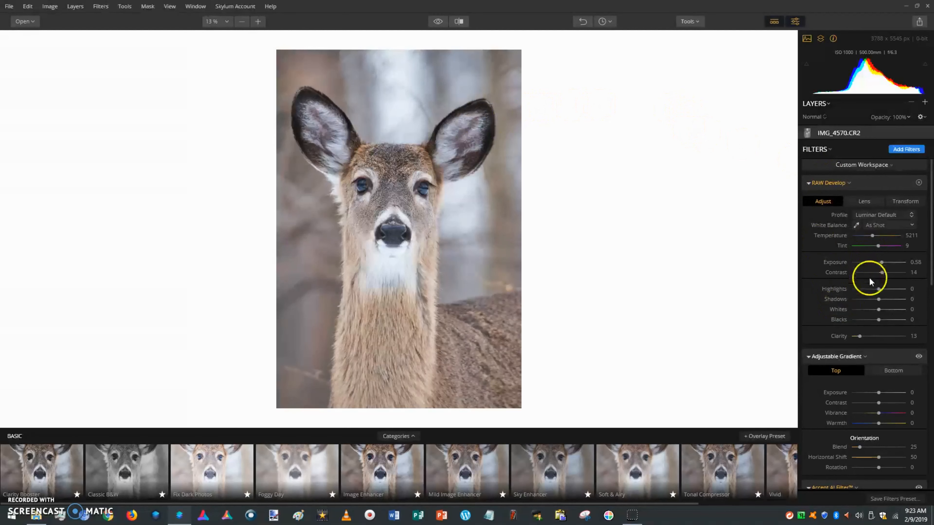
drag(879, 300, 884, 274)
double_click(875, 302)
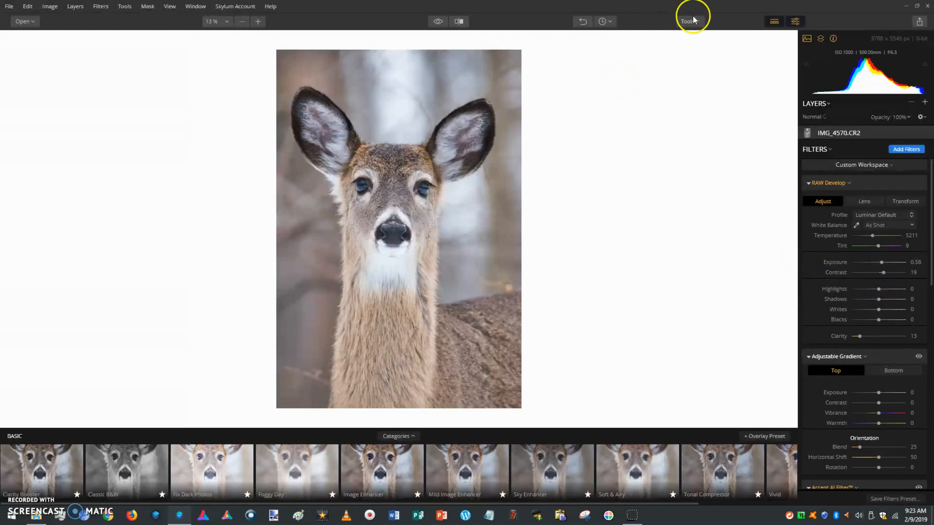
Add the Orton Effect filter from the filters catalog and set its amount to 15
click(914, 151)
scroll(739, 253, down, 5)
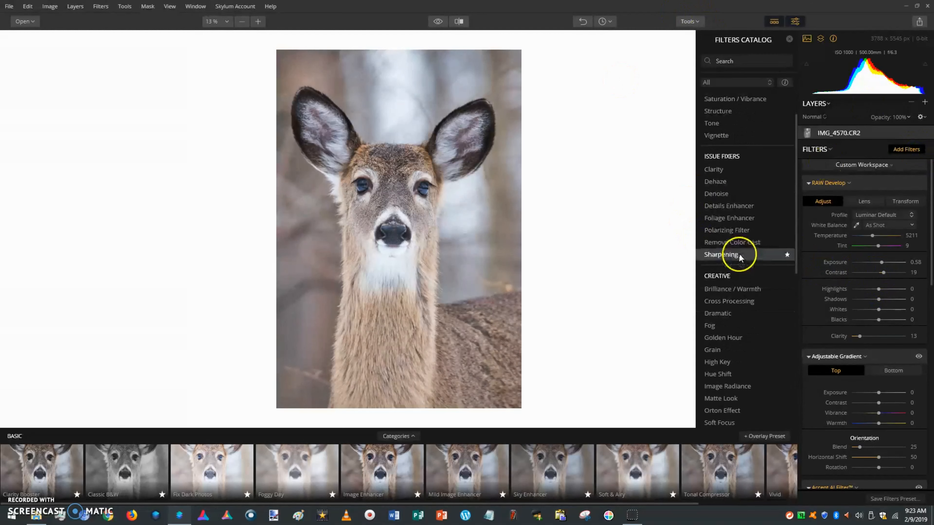
scroll(748, 228, down, 3)
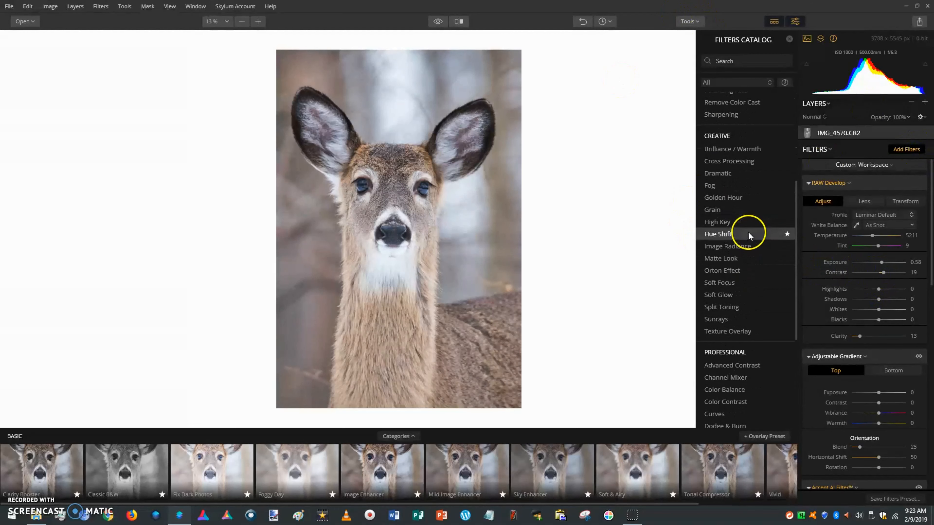
click(751, 271)
click(789, 39)
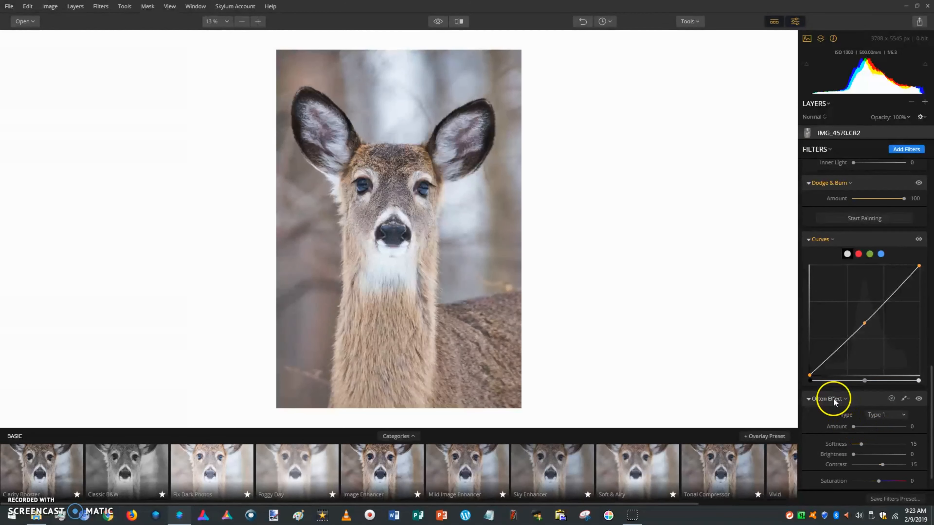
click(852, 427)
mouse_move(855, 427)
mouse_down()
mouse_move(931, 427)
mouse_move(859, 429)
mouse_up()
drag(857, 428, 861, 429)
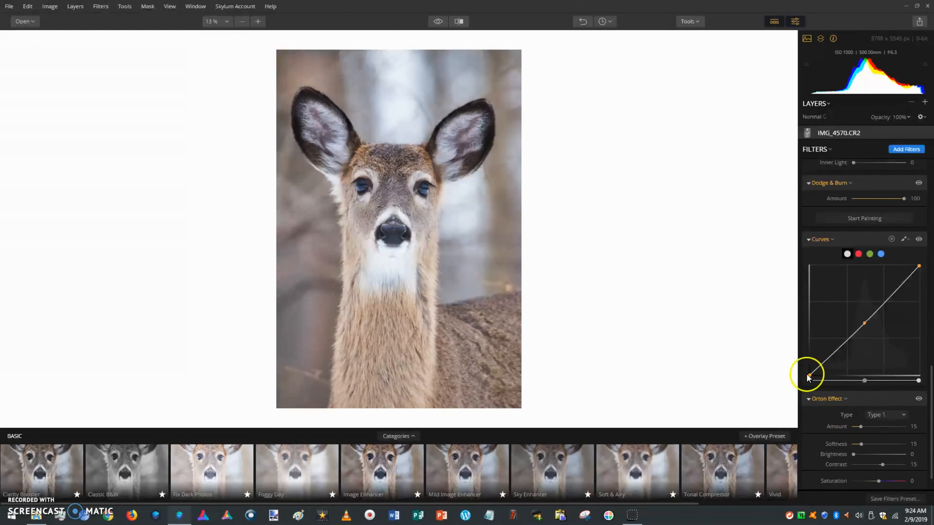
Compare the edited deer photo with the unedited original several times
click(438, 21)
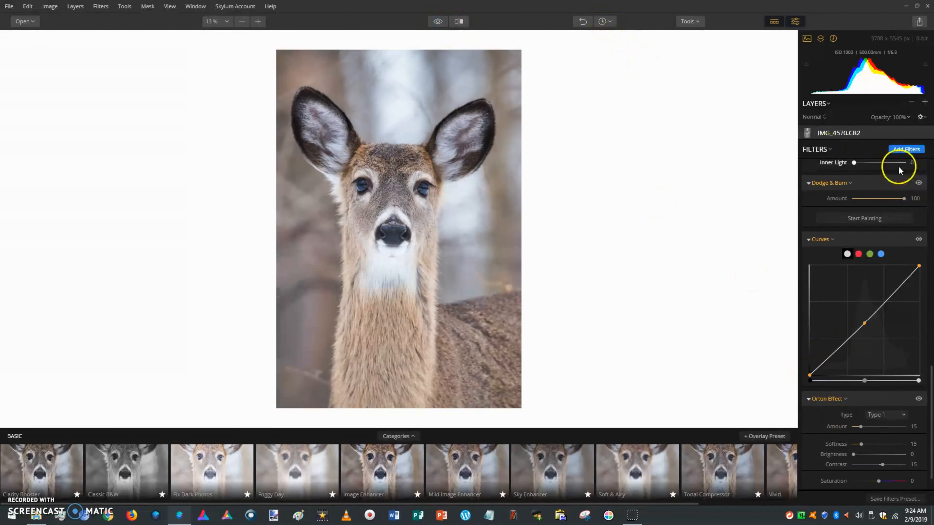
click(438, 22)
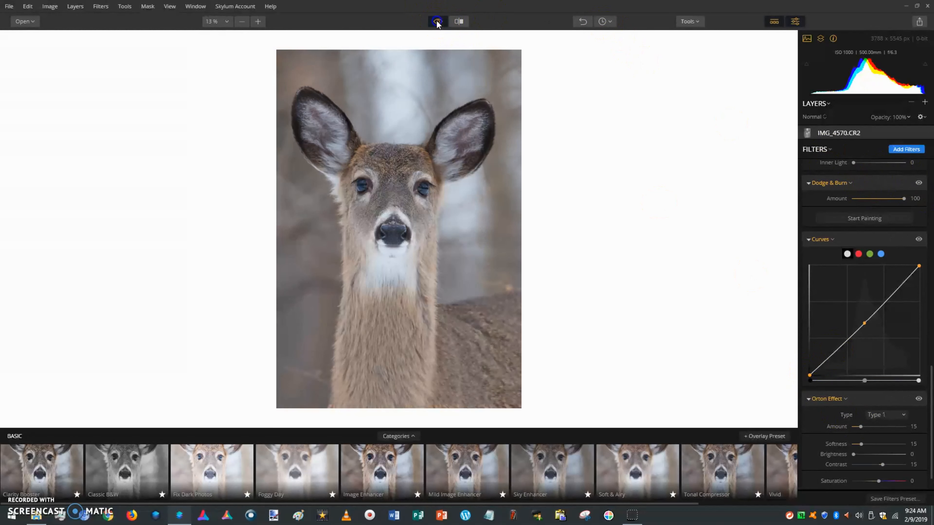
click(437, 22)
click(438, 22)
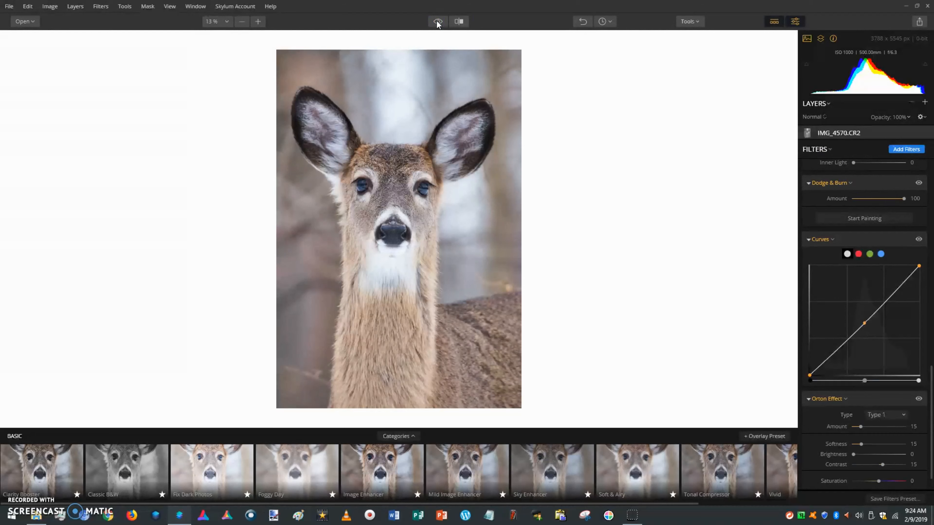
click(438, 23)
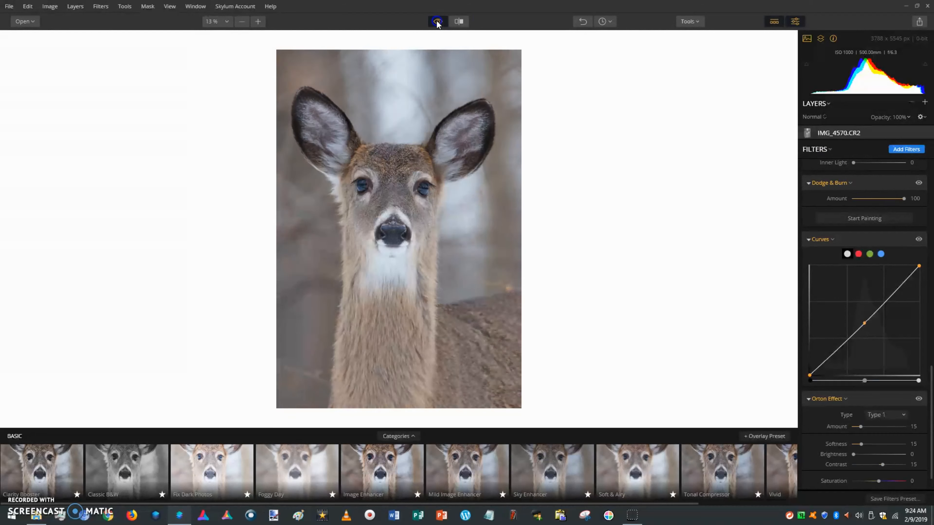
click(437, 23)
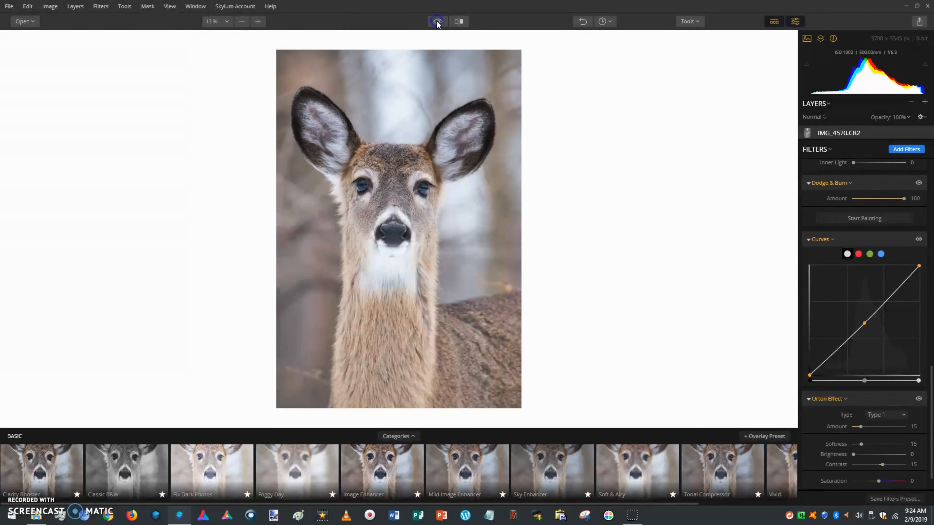
click(437, 23)
click(442, 27)
click(443, 27)
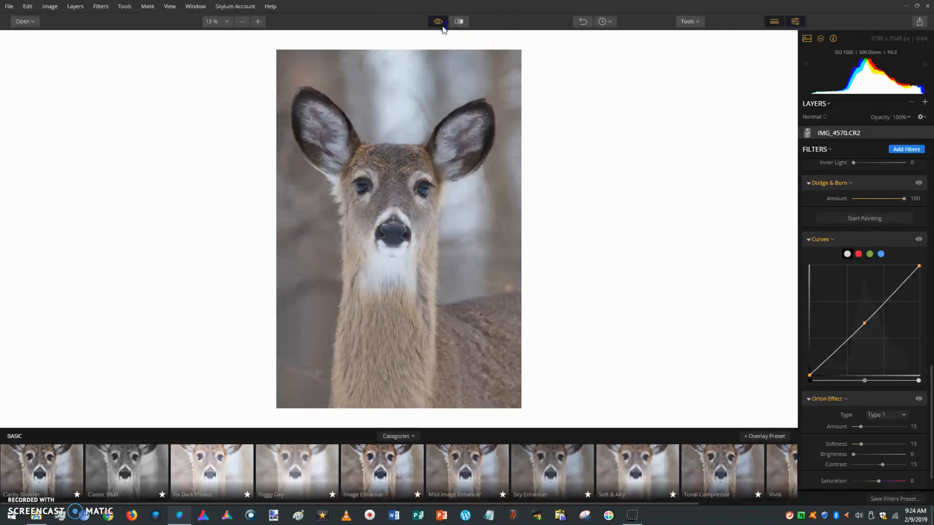
click(442, 27)
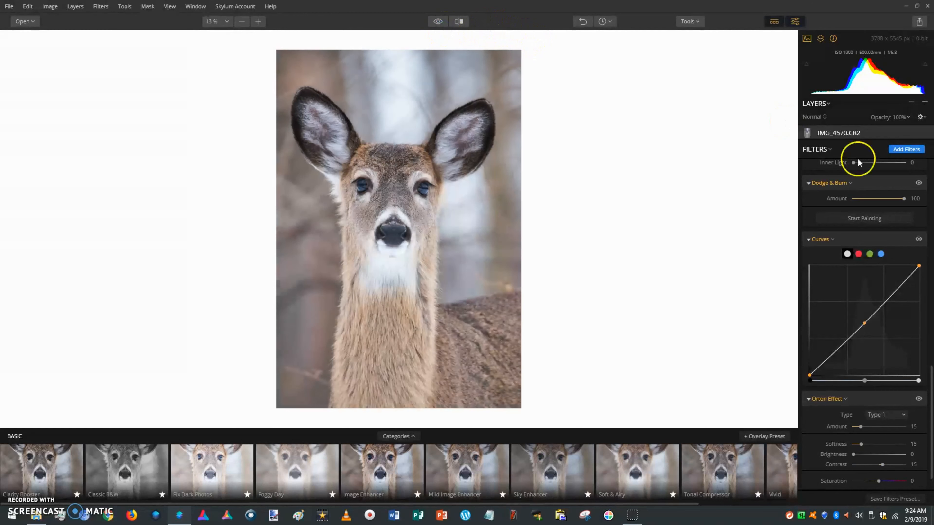
Set the Details Enhancer medium details to 6 and compare the result with the unedited original
scroll(856, 262, up, 10)
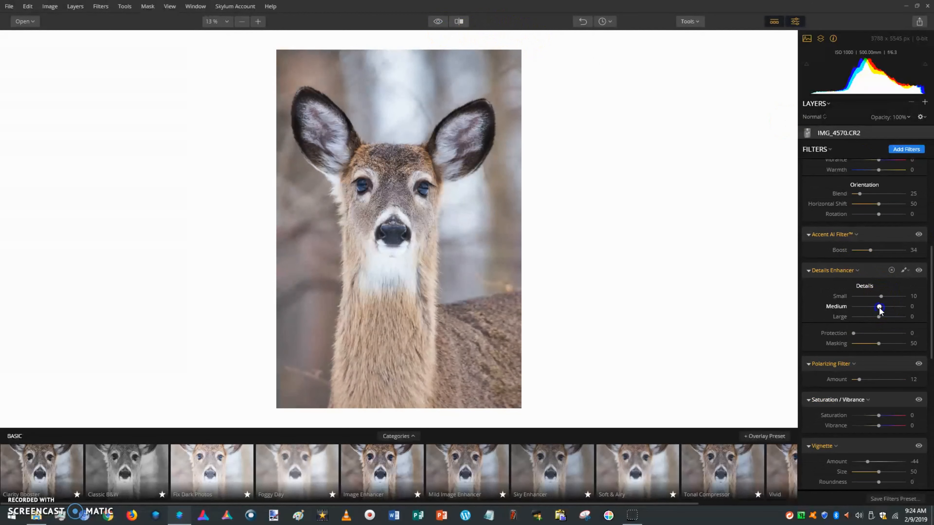
drag(880, 308, 881, 310)
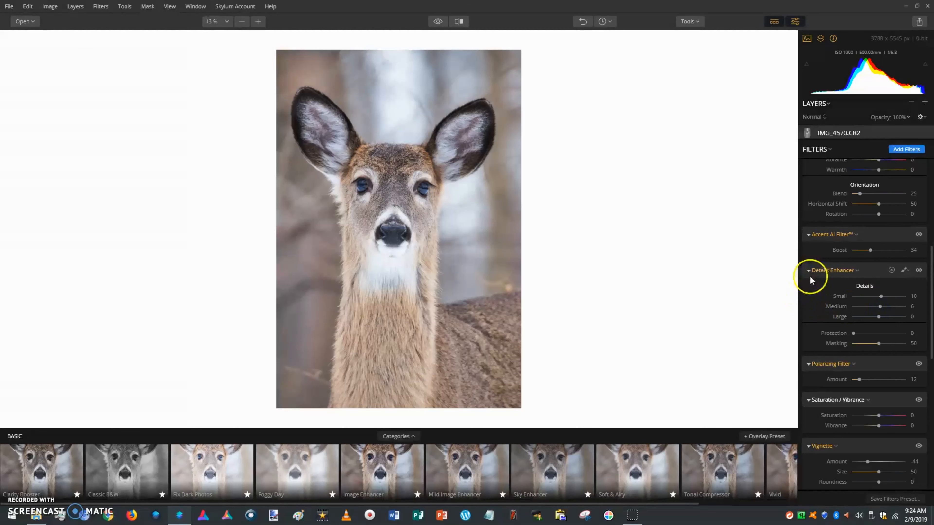
click(438, 21)
click(438, 22)
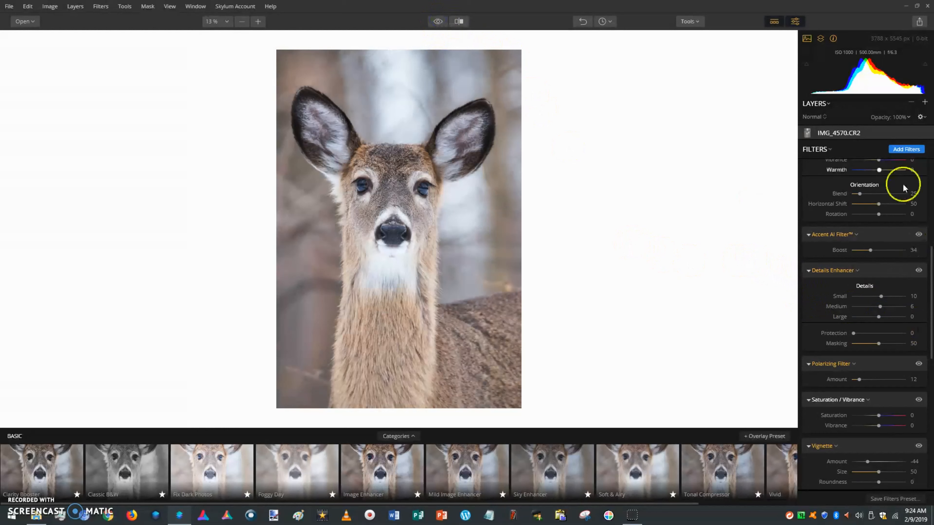
Add the HSL filter from the filters catalog and close the catalog
click(903, 149)
scroll(757, 255, down, 5)
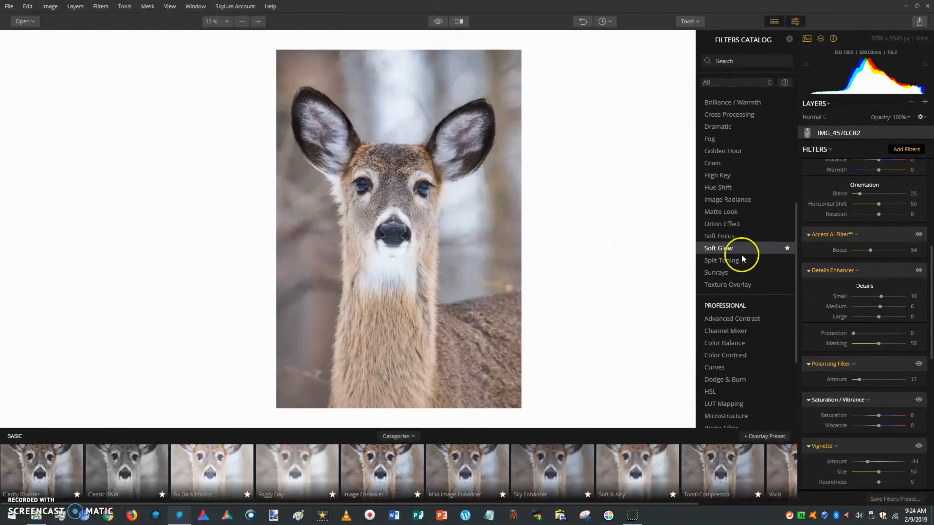
click(791, 39)
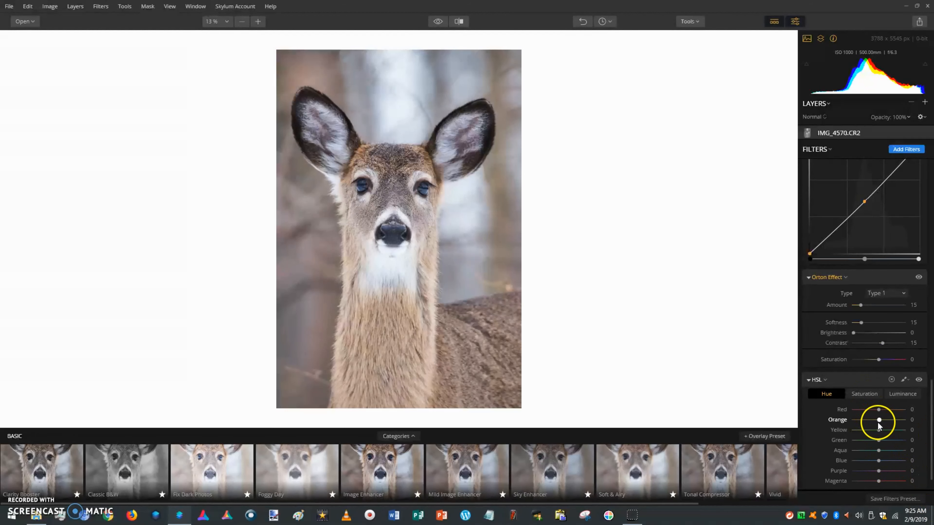
Try hue and saturation shifts on the orange channel of the HSL filter and reset the filter's adjustments
drag(879, 419, 870, 421)
drag(854, 420, 874, 422)
click(871, 395)
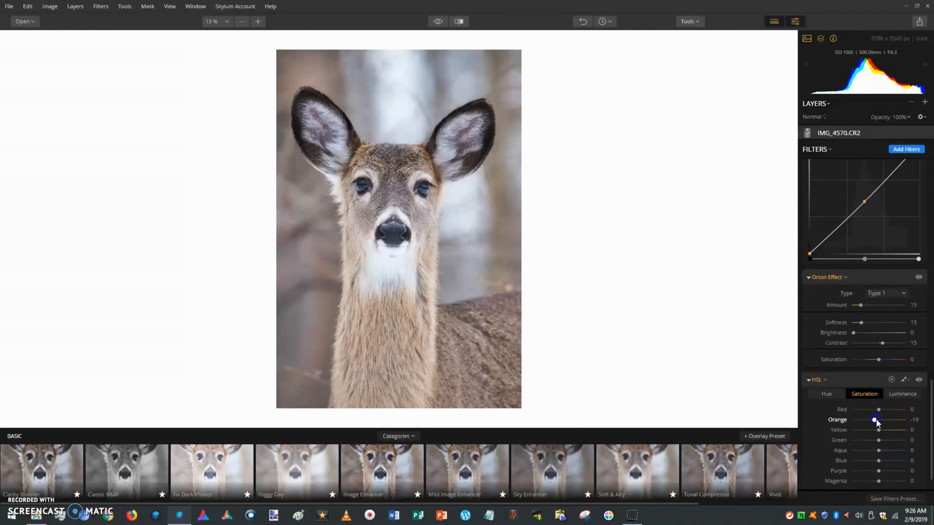
drag(875, 423, 875, 420)
click(891, 396)
click(874, 397)
click(896, 397)
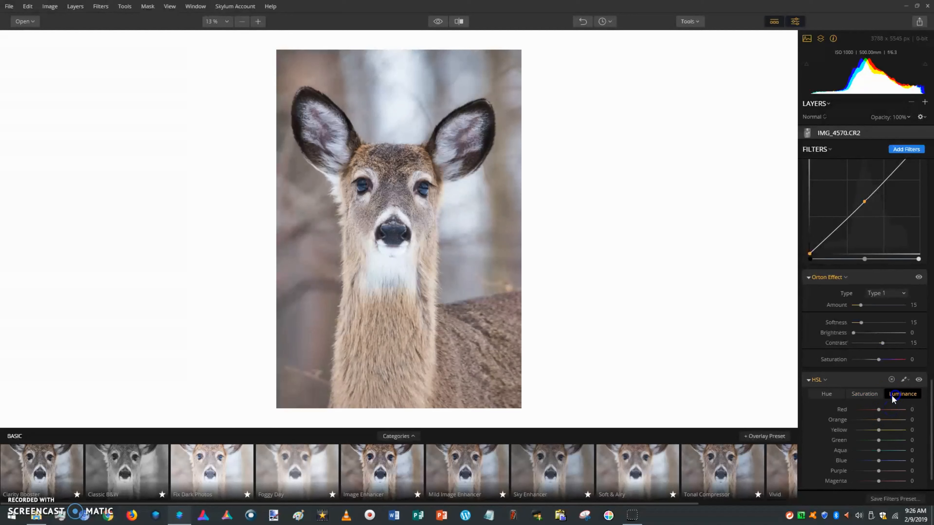
click(864, 394)
click(875, 421)
drag(876, 422, 880, 422)
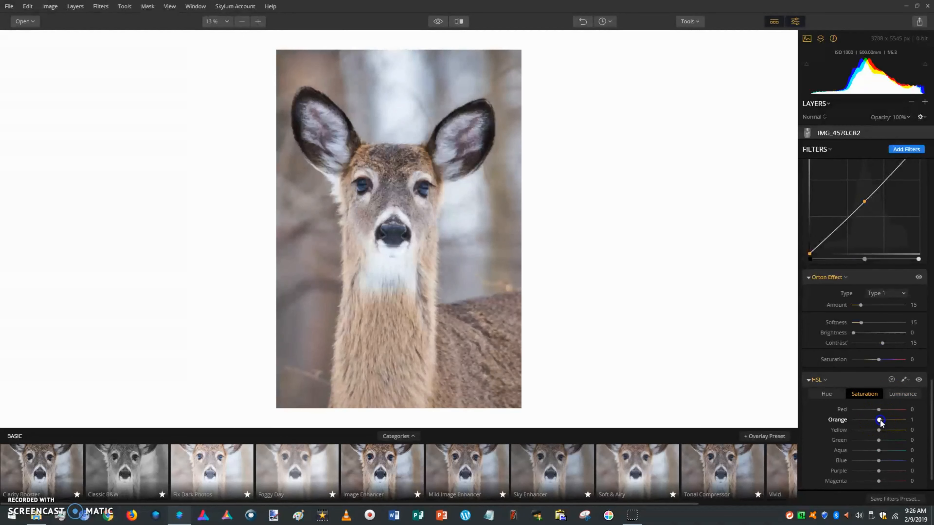
click(894, 397)
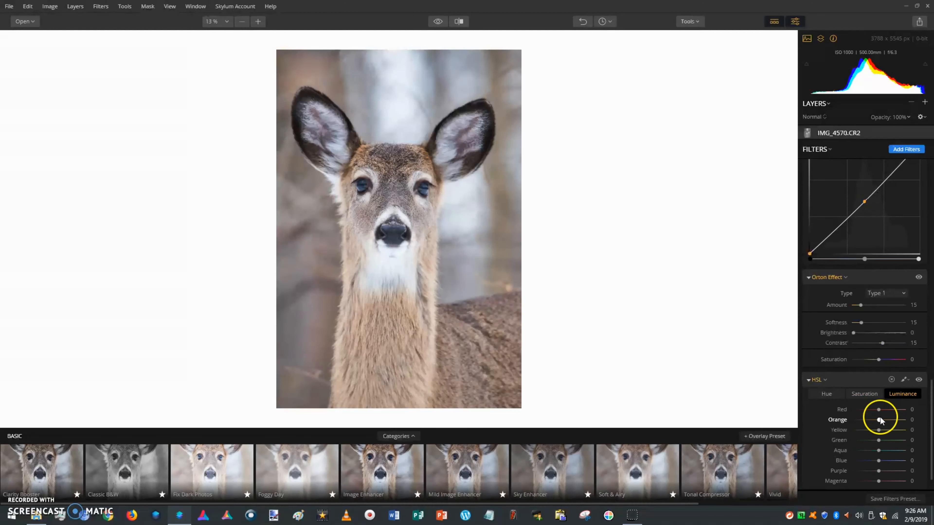
click(892, 380)
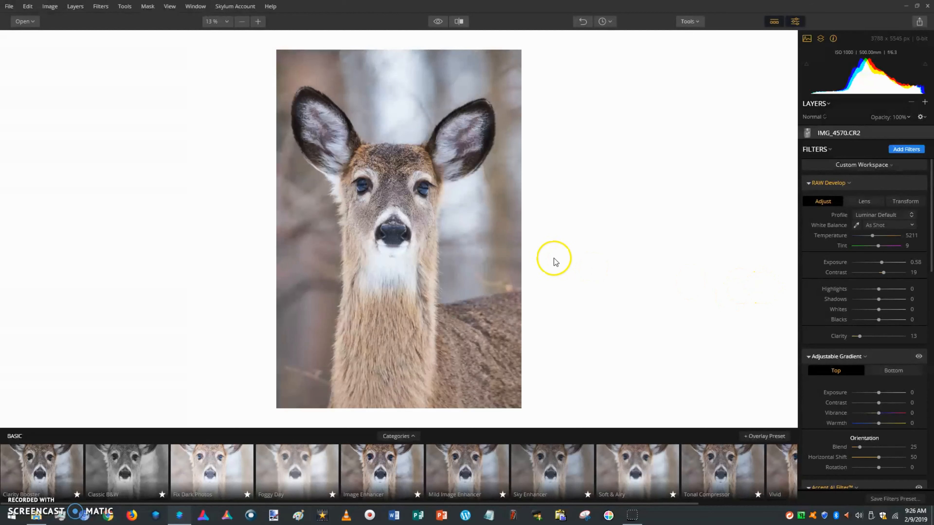
Compare the photo with its unedited original and set the Vignette amount to -50
click(437, 22)
click(438, 22)
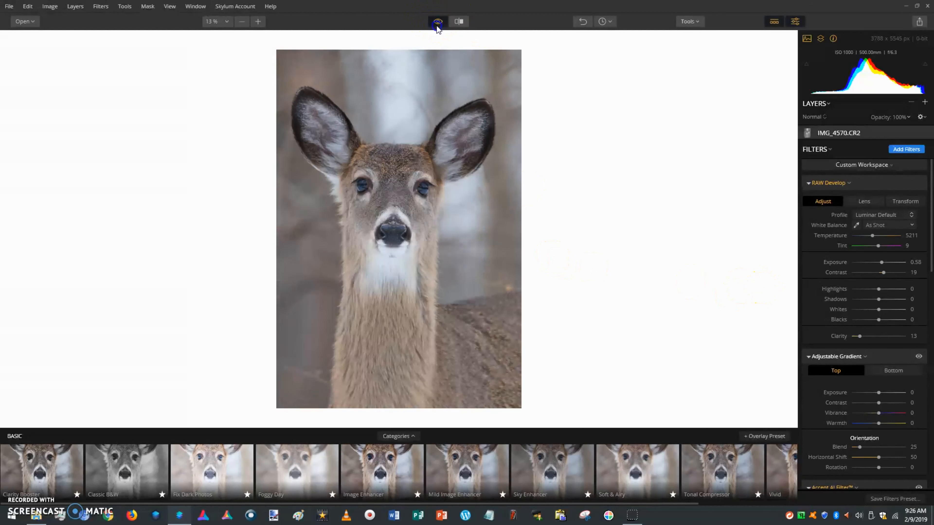
scroll(819, 258, down, 5)
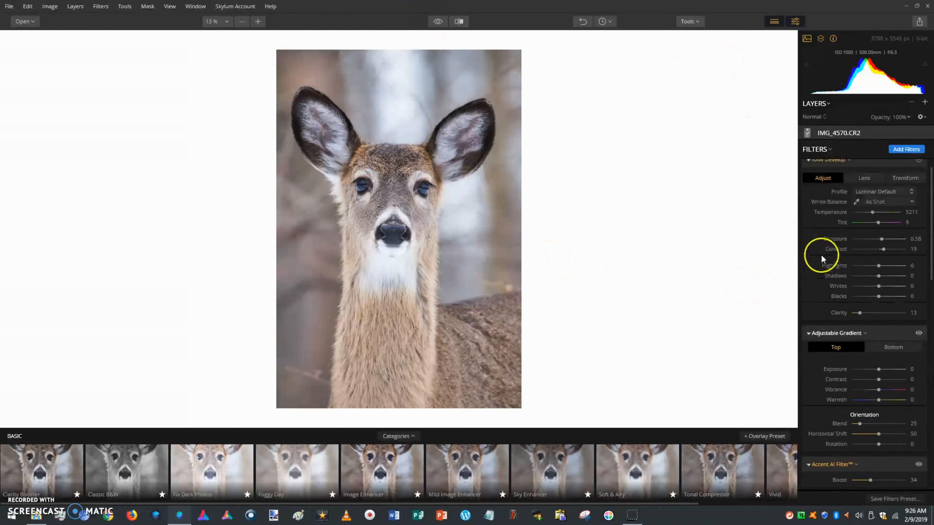
scroll(821, 276, down, 5)
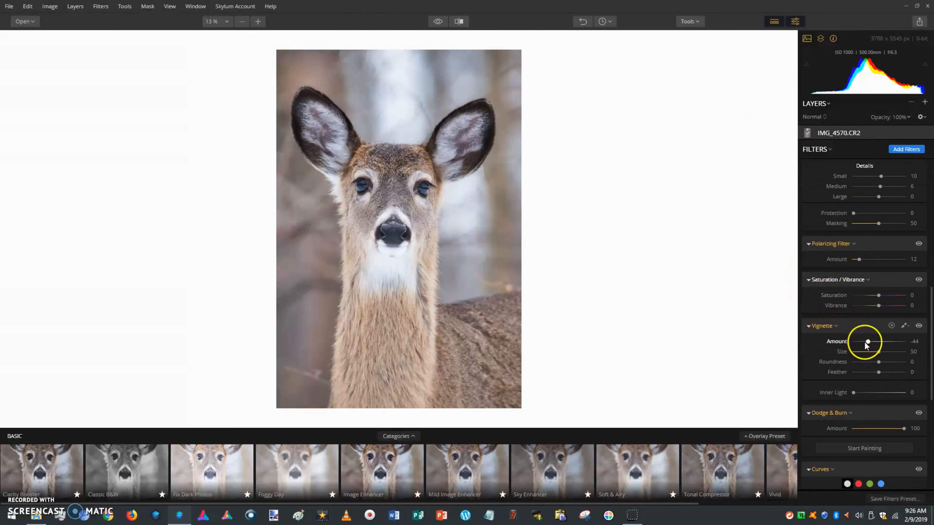
drag(868, 342, 865, 344)
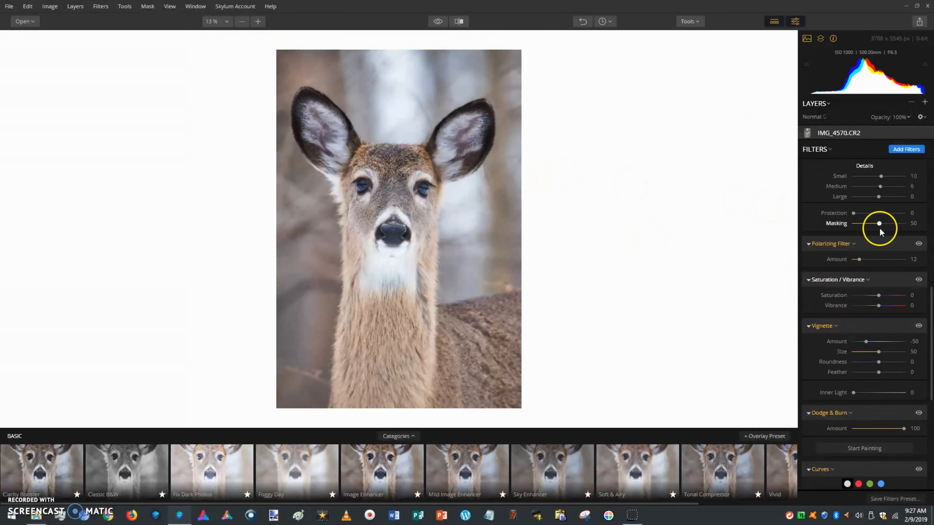
Set the Details Enhancer small details to 14
scroll(850, 290, up, 3)
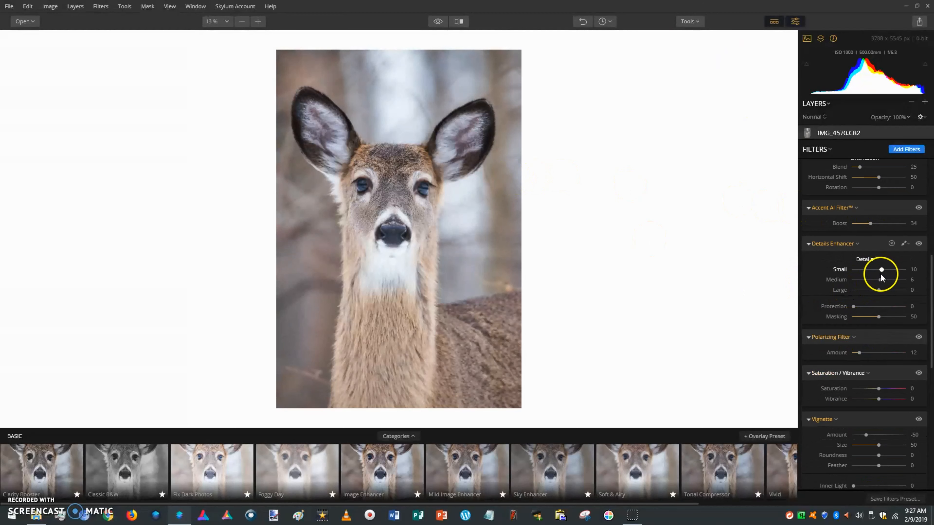
drag(882, 273, 884, 273)
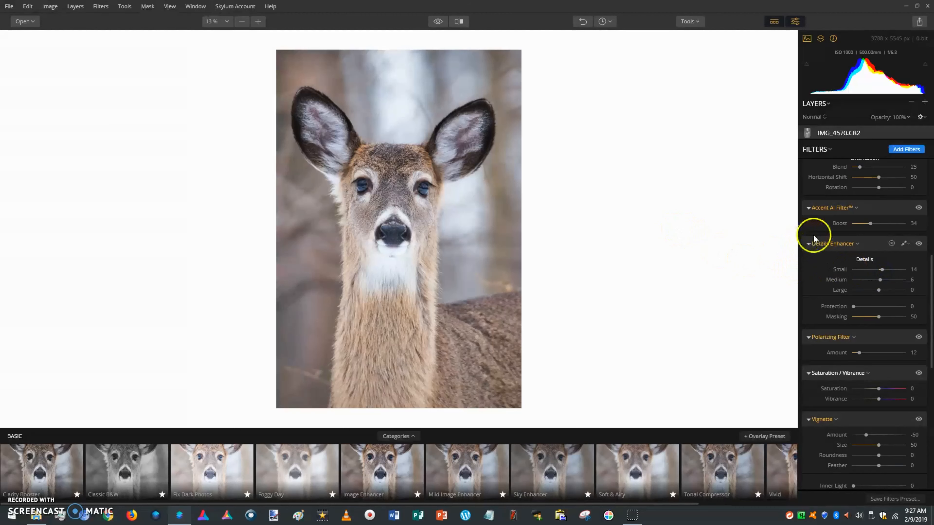
scroll(860, 230, up, 9)
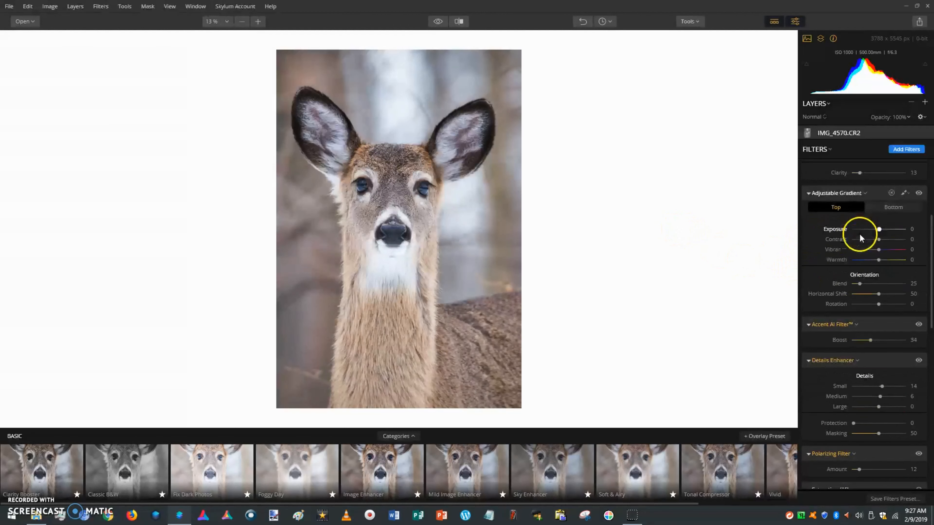
Switch repeatedly between the edited deer portrait and the unedited original to judge the overall edit
click(438, 21)
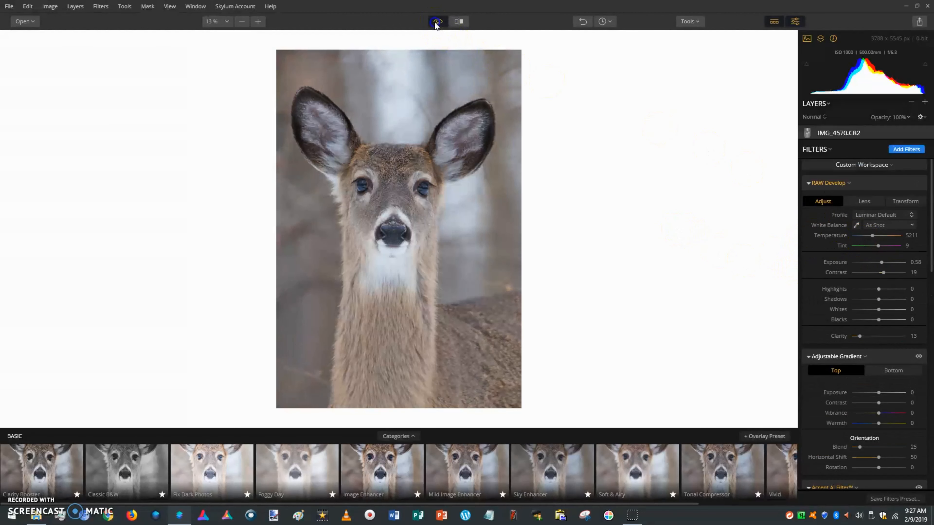
click(436, 23)
click(436, 22)
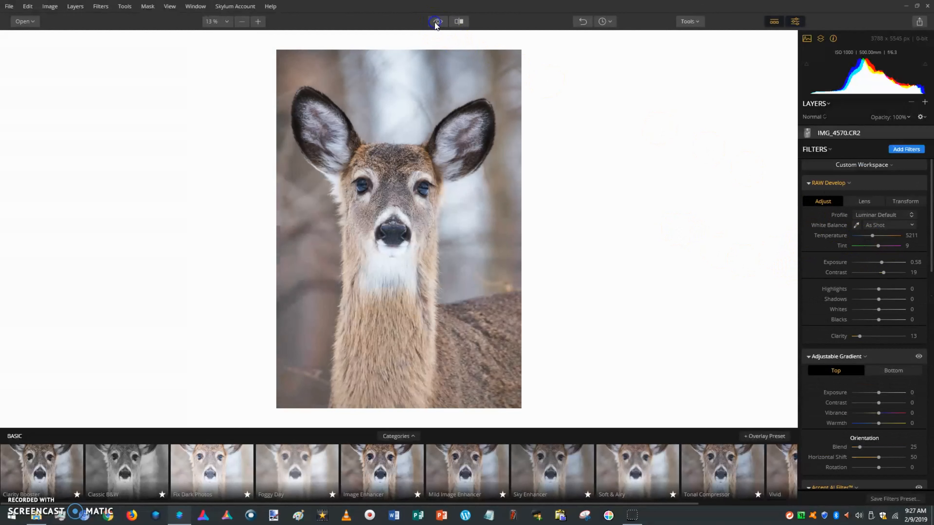
click(435, 23)
click(434, 23)
click(434, 23)
click(435, 23)
click(434, 23)
click(434, 23)
click(435, 23)
click(435, 23)
click(435, 23)
click(435, 24)
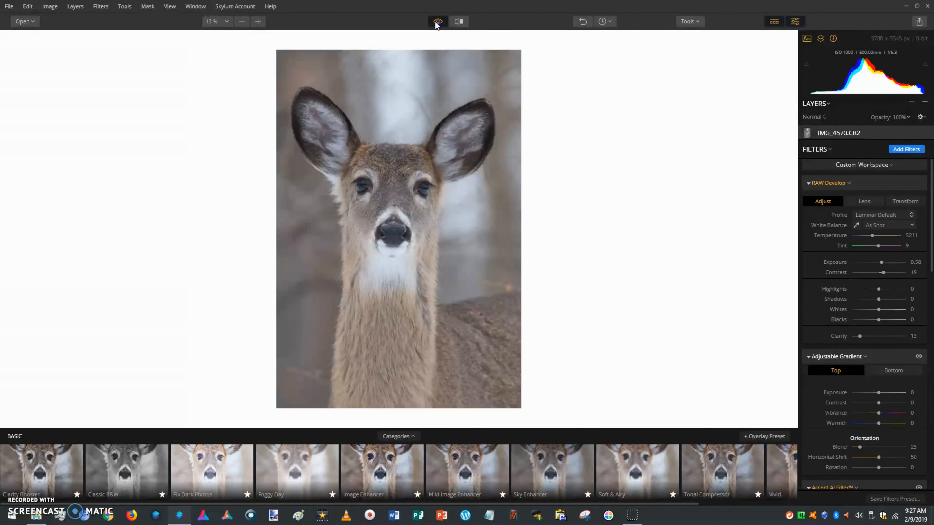
click(437, 22)
click(436, 22)
click(437, 22)
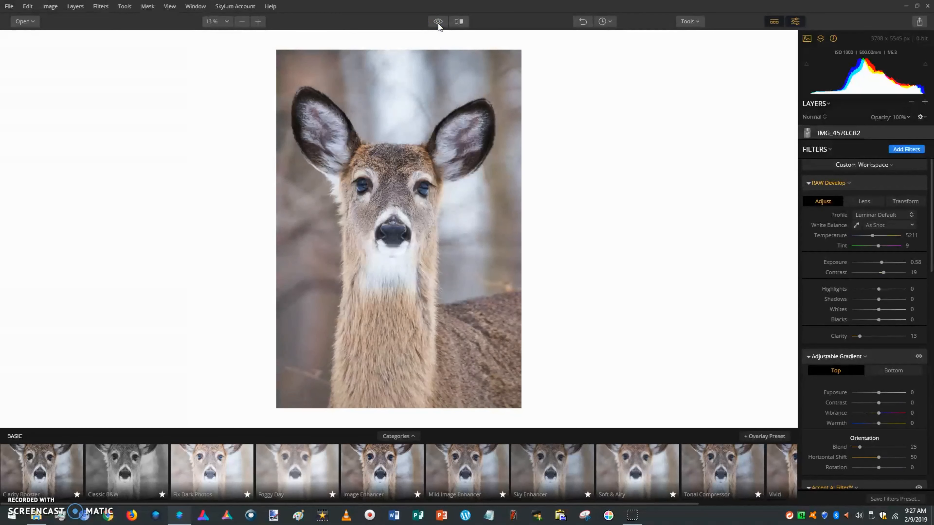
click(438, 23)
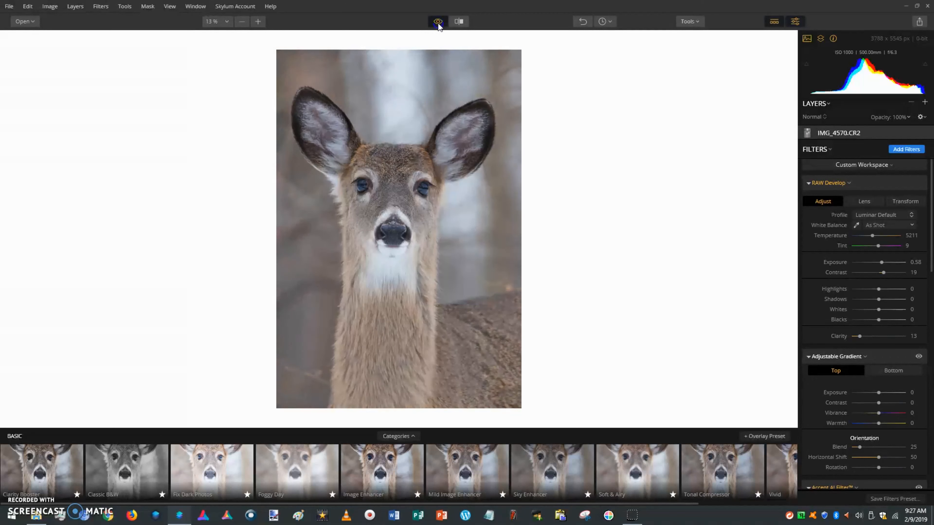
click(438, 23)
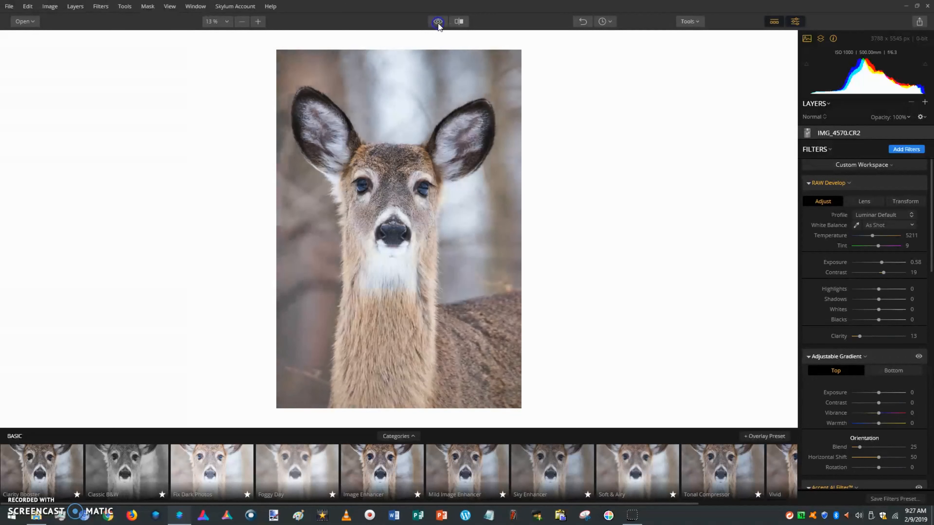
click(438, 23)
click(438, 23)
click(438, 23)
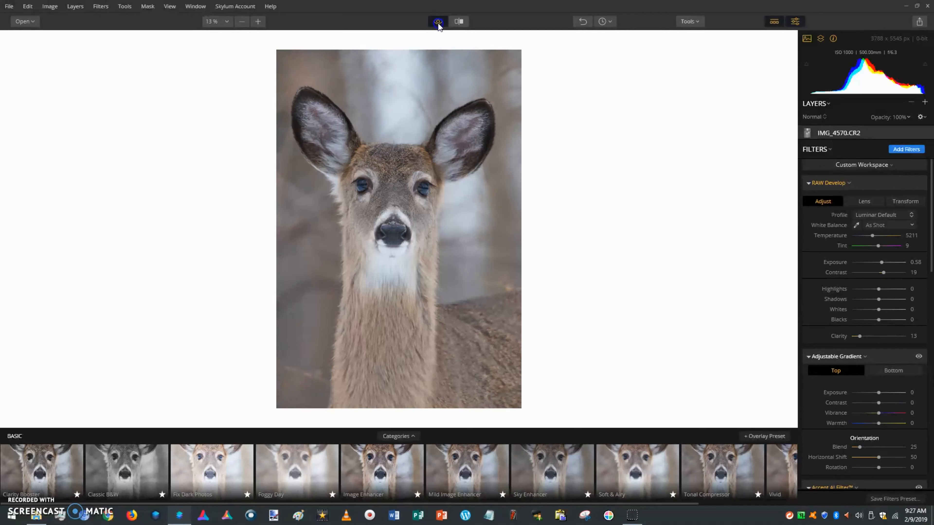
click(438, 23)
click(438, 23)
click(438, 23)
click(438, 23)
click(438, 23)
click(438, 23)
Open the export settings for the edited photo and keep JPEG as the file format
click(8, 6)
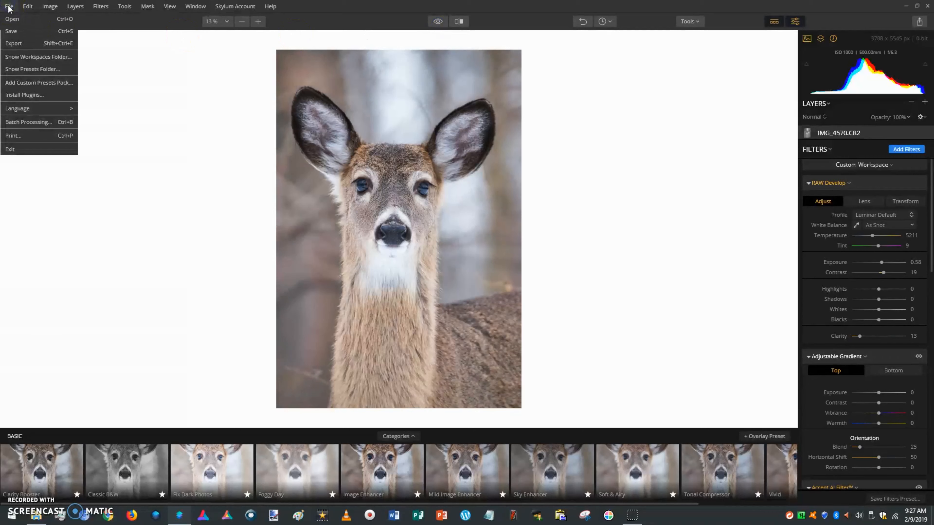
click(15, 43)
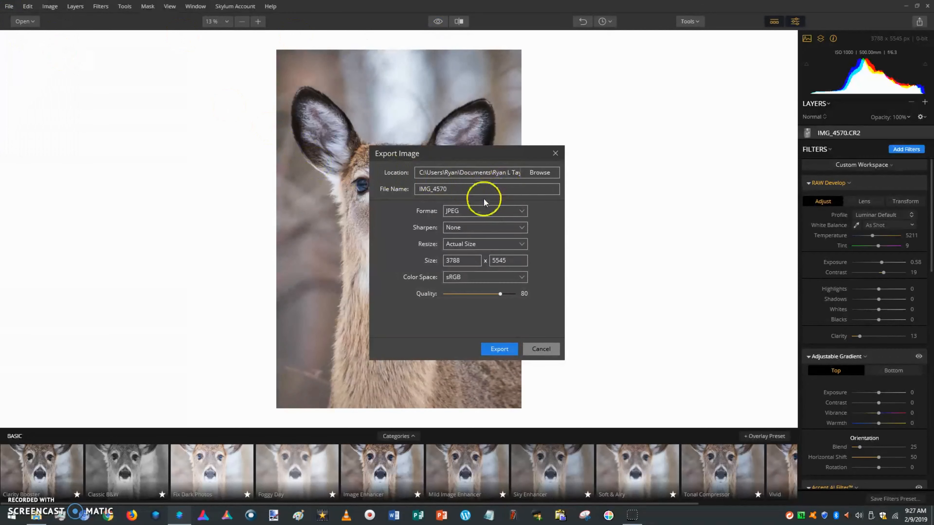
click(521, 210)
click(522, 210)
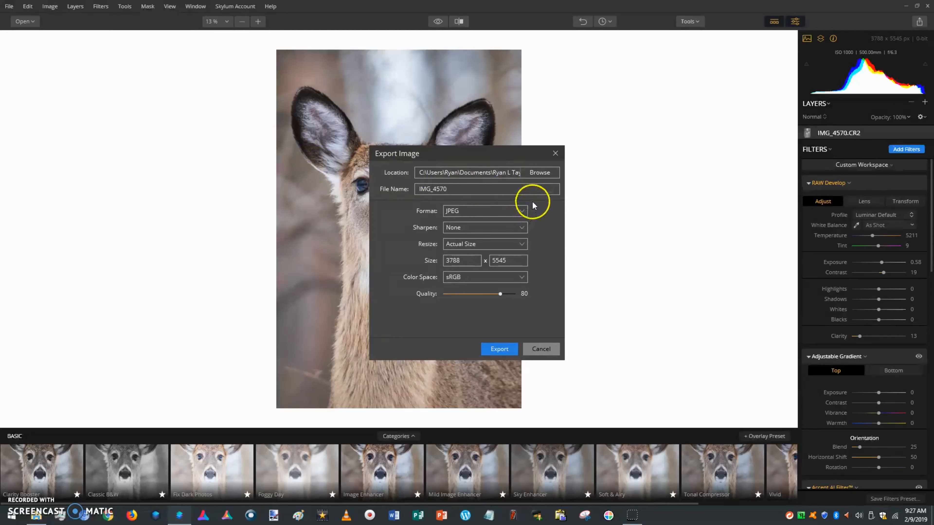